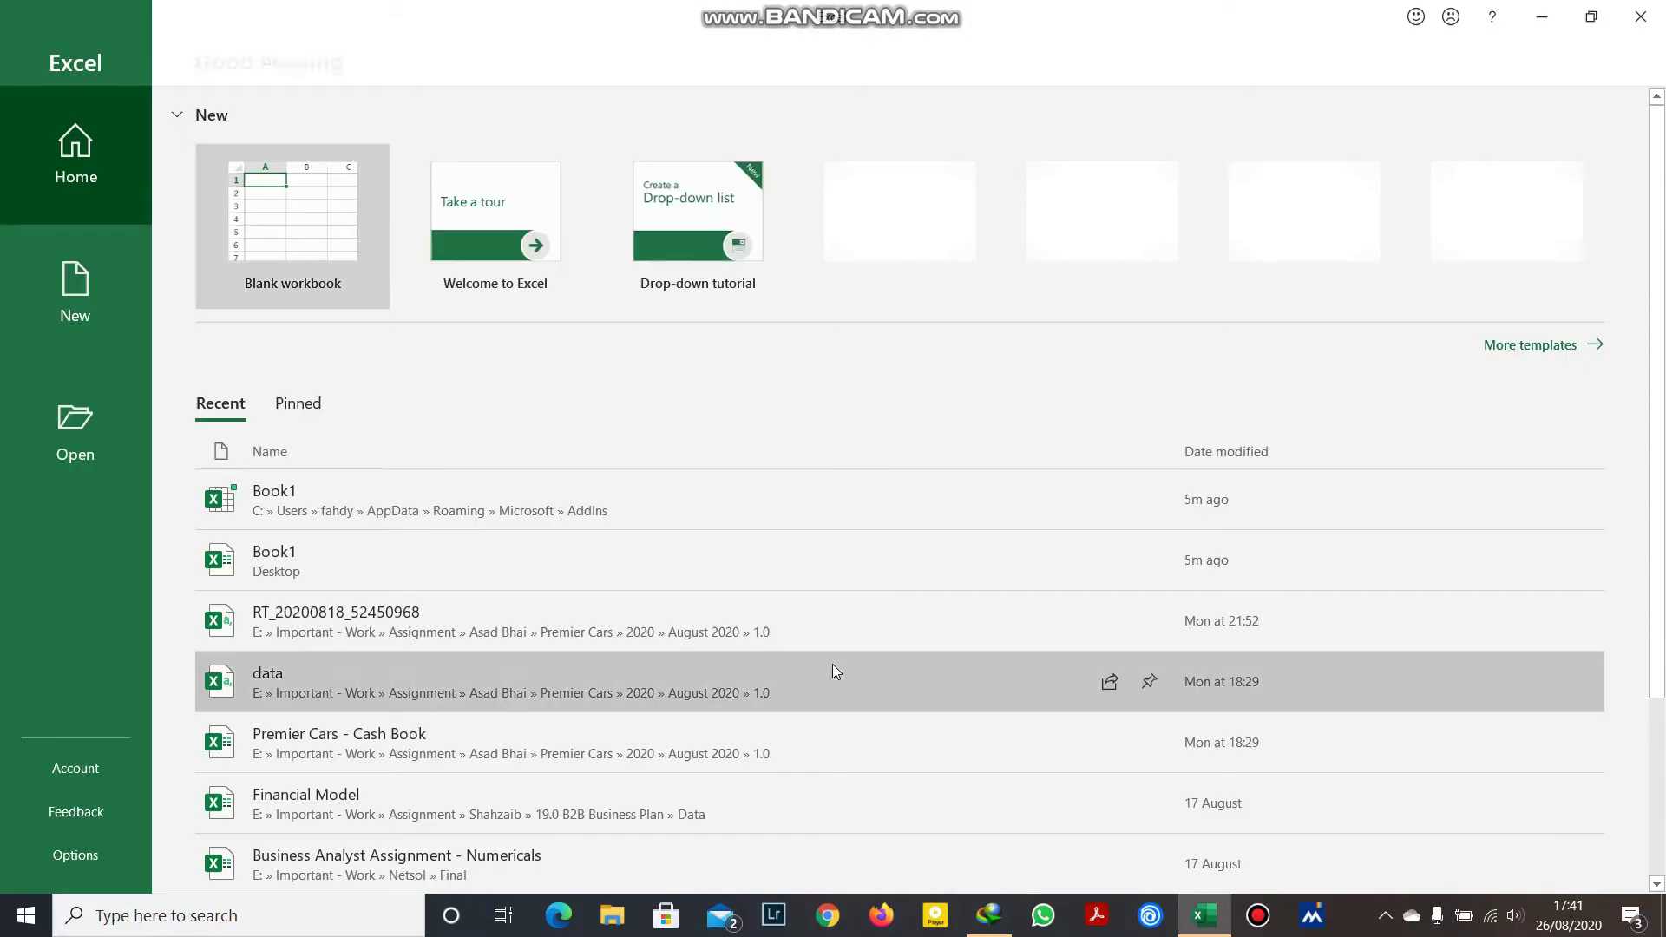
# Create a blank workbook and open the Office Add-ins dialog
pyautogui.click(295, 236)
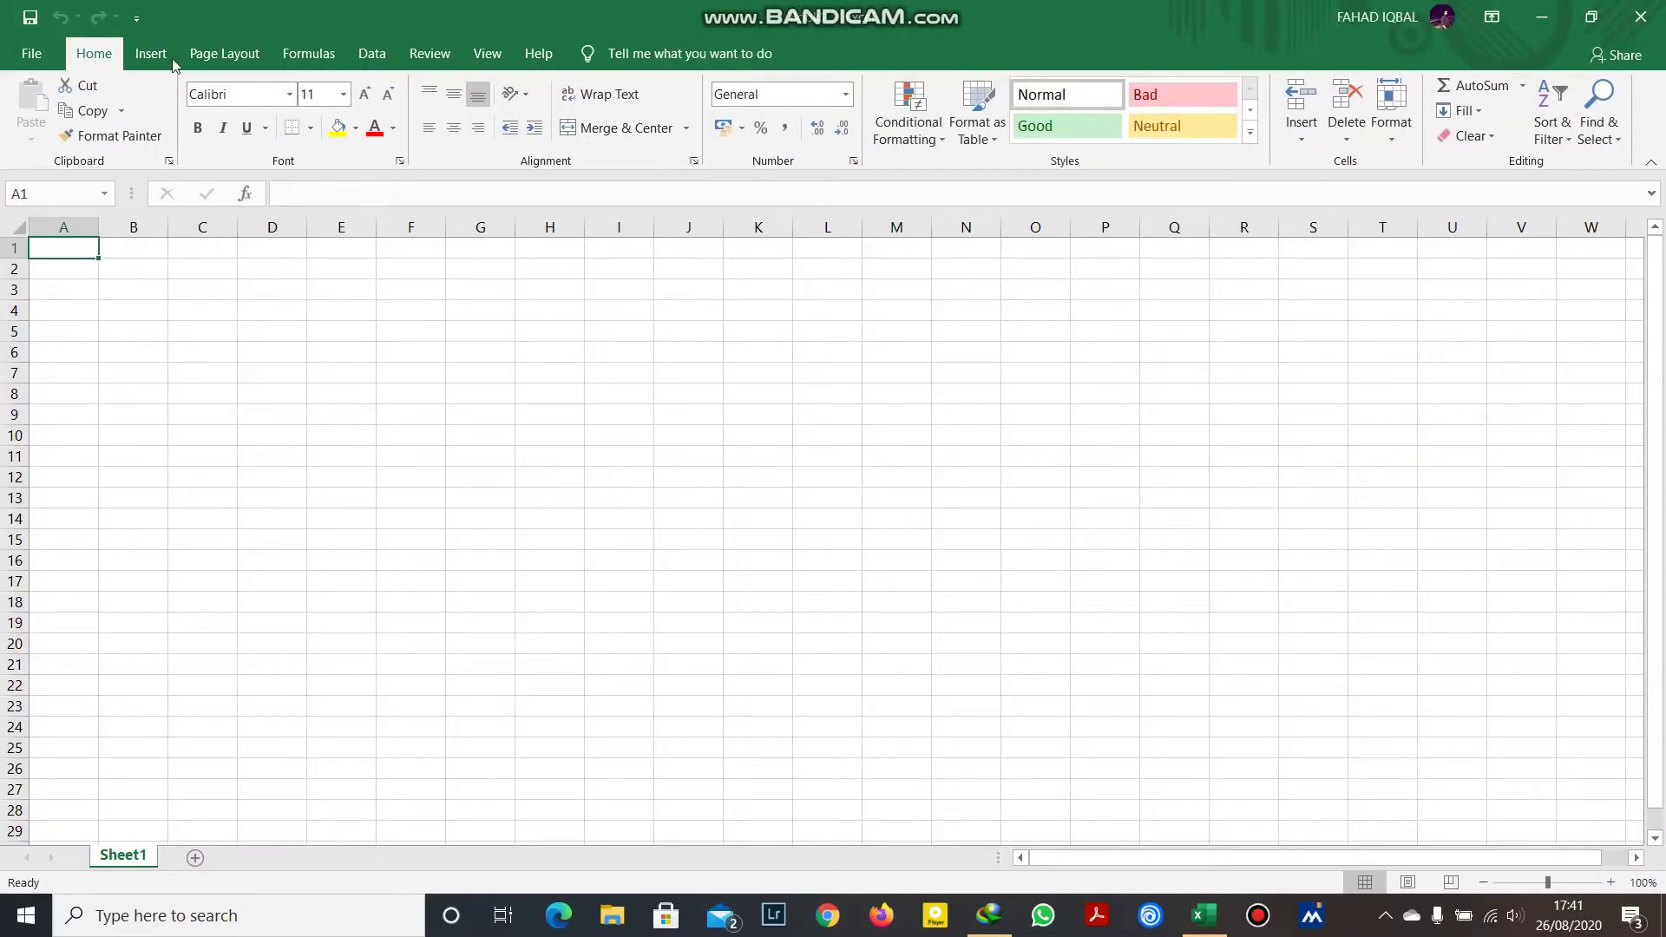
pyautogui.click(156, 56)
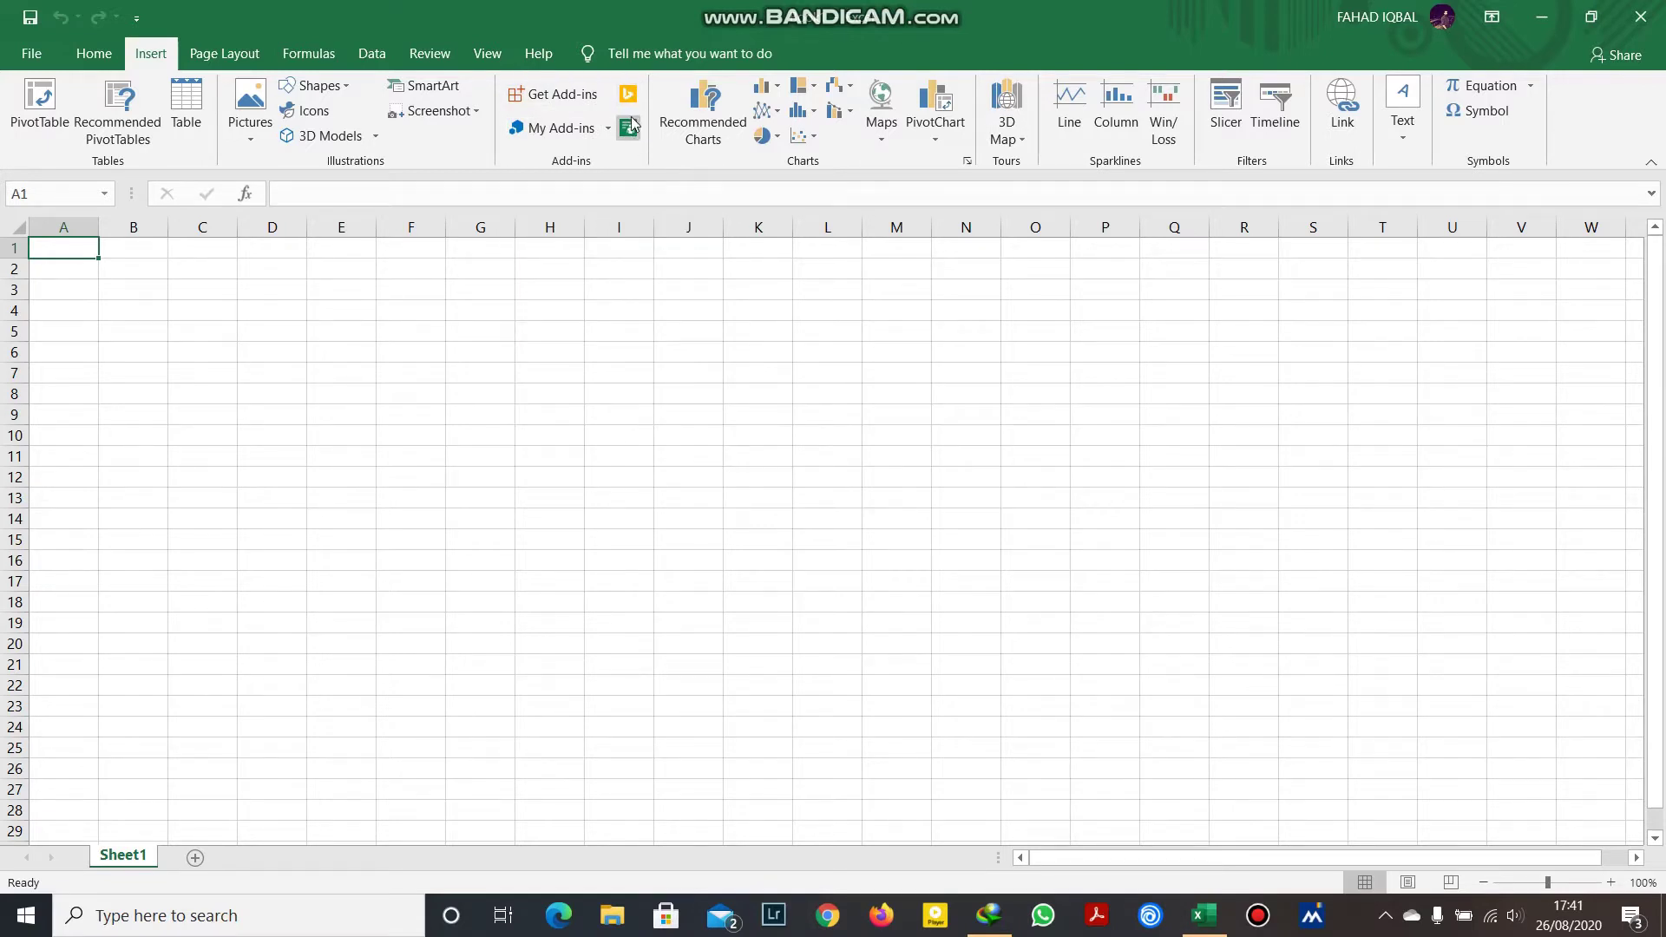
pyautogui.click(568, 97)
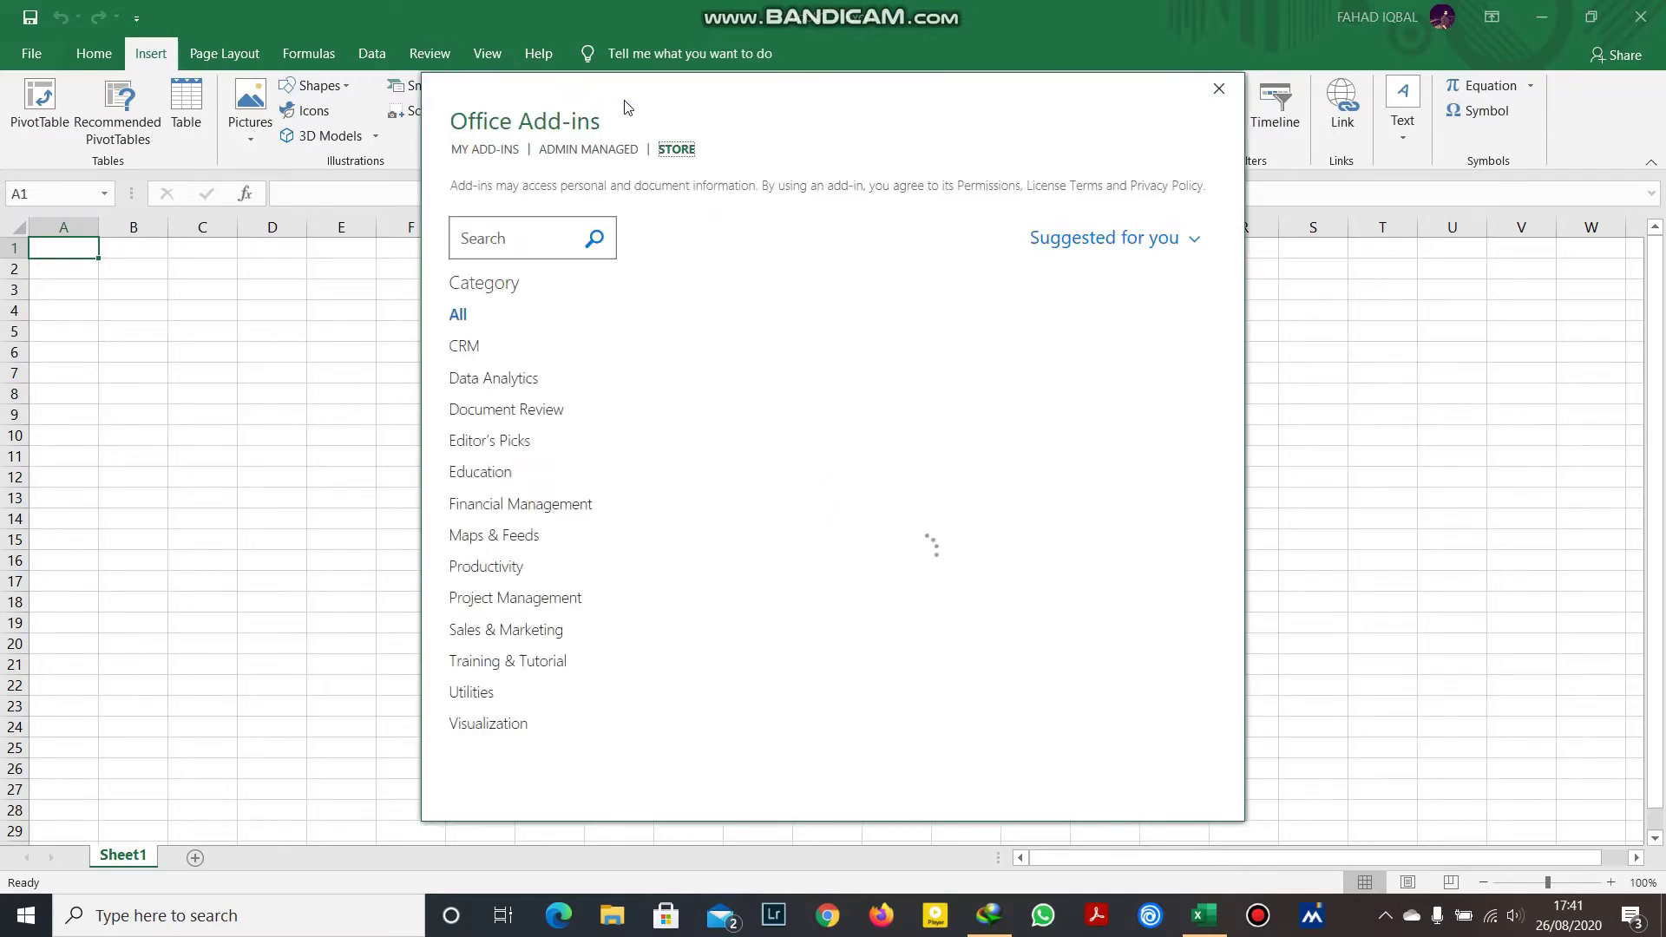
# Check the personal and admin-managed add-in lists and return to the Office add-in store
pyautogui.click(502, 152)
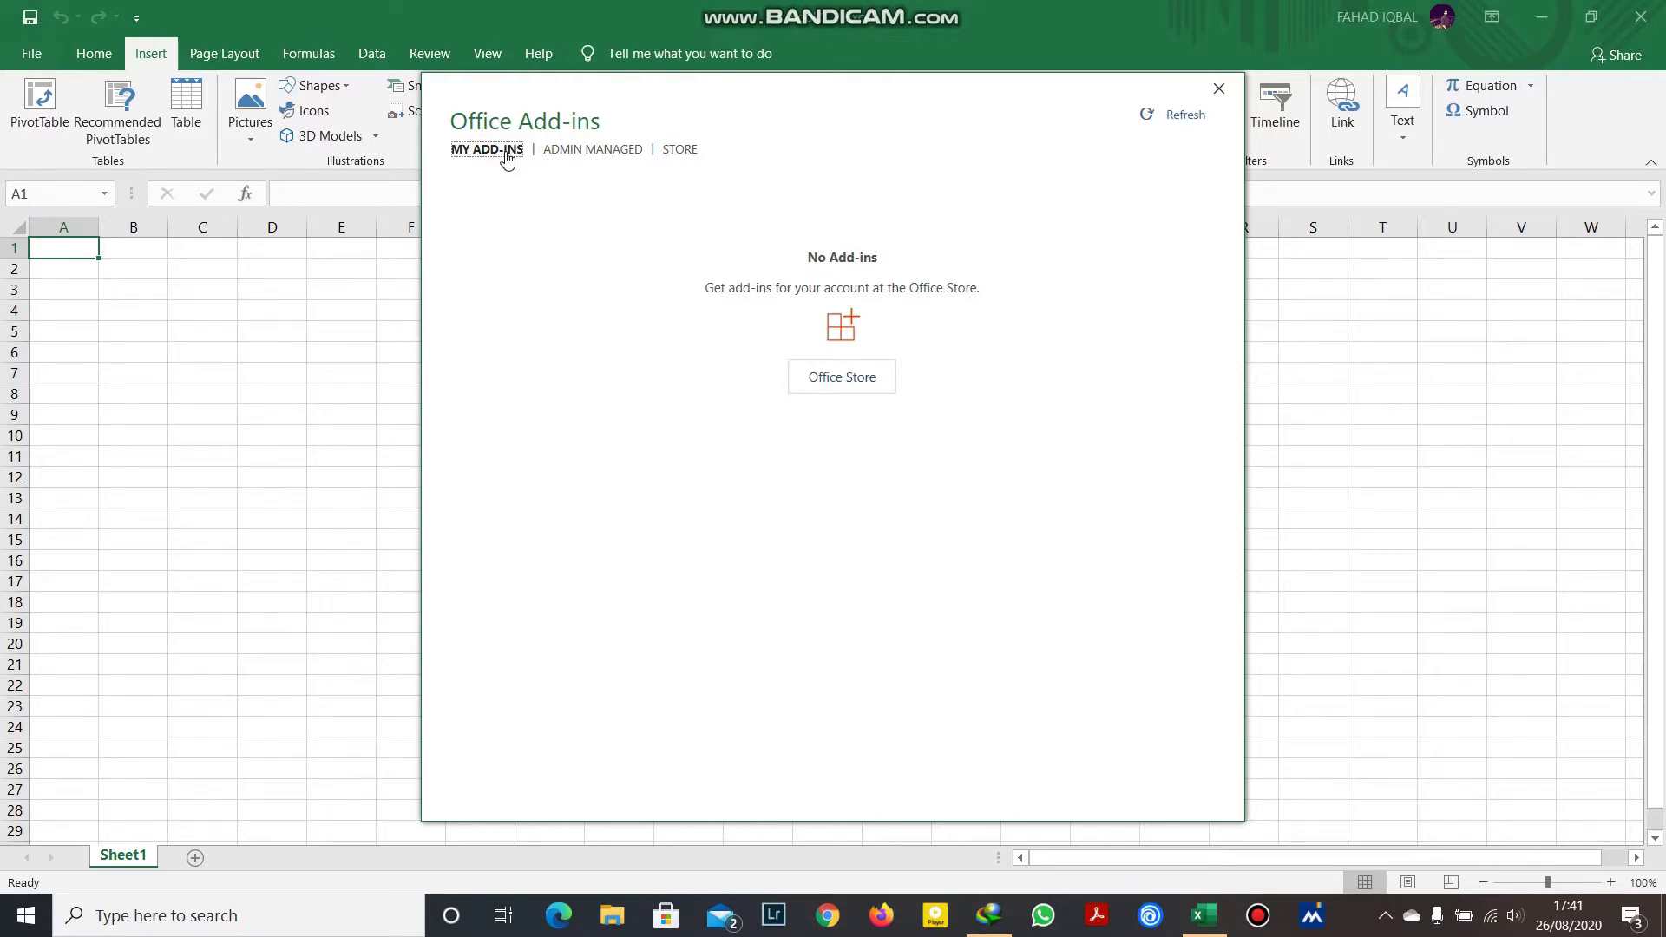
pyautogui.click(560, 151)
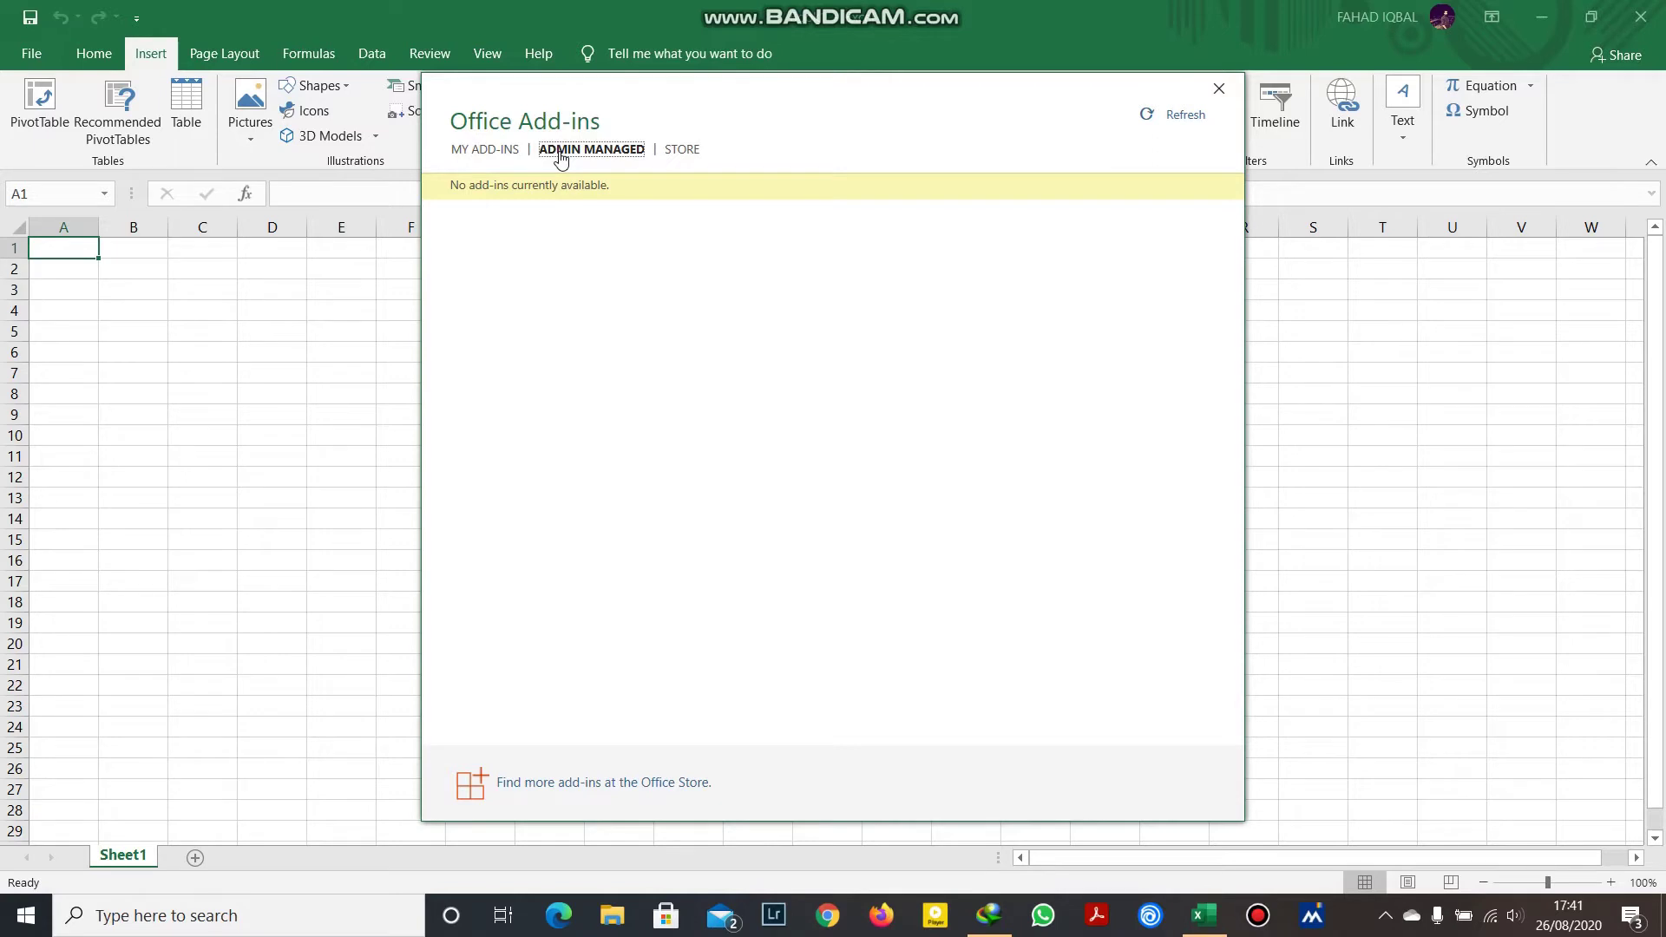
pyautogui.click(676, 151)
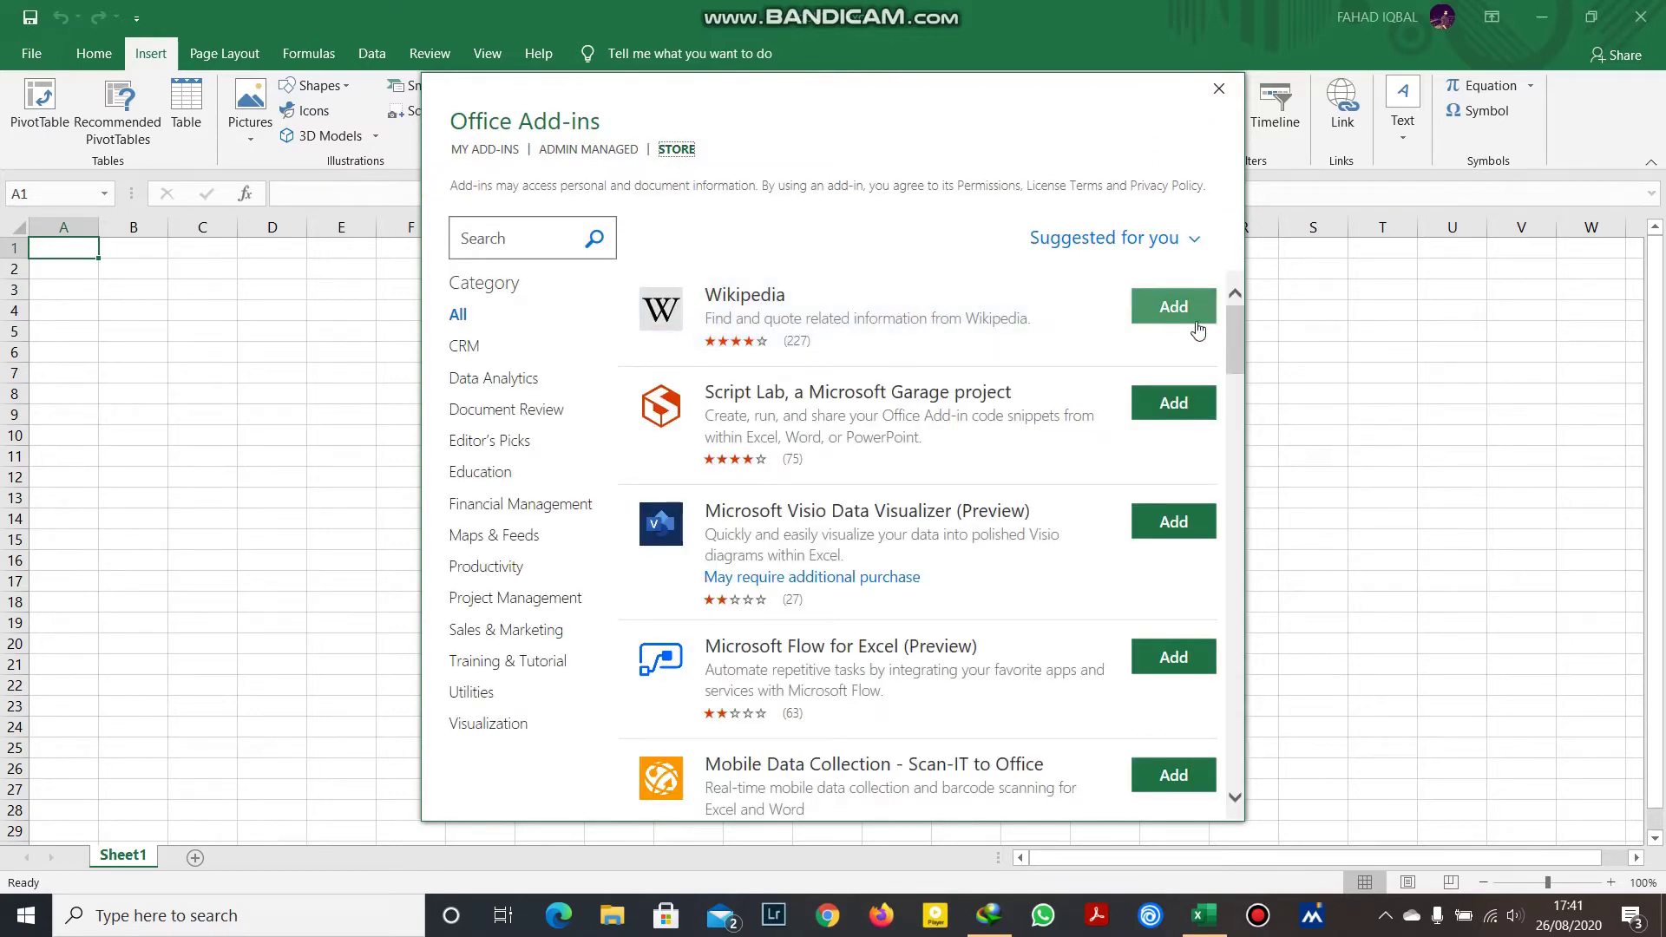
# Add the Symbols and Characters - Fast Symbol Lookup add-in from the store and accept its licence terms
pyautogui.moveTo(1238, 330)
pyautogui.mouseDown()
pyautogui.moveTo(1238, 467)
pyautogui.moveTo(1237, 424)
pyautogui.mouseUp()
pyautogui.click(1176, 401)
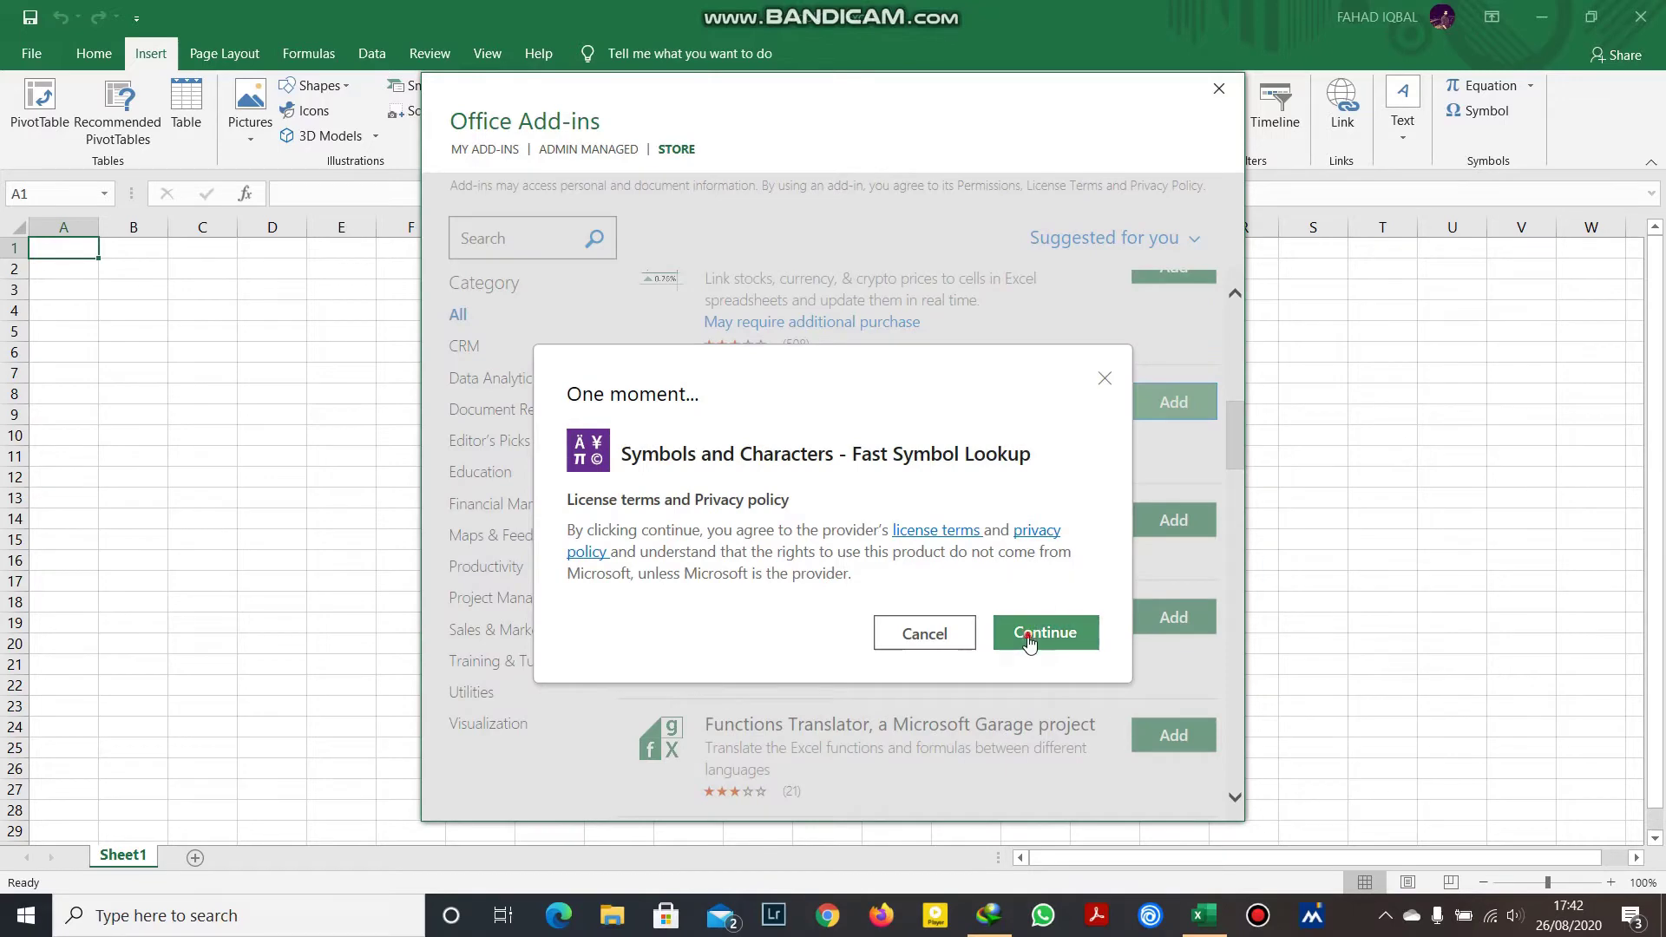
pyautogui.click(1023, 629)
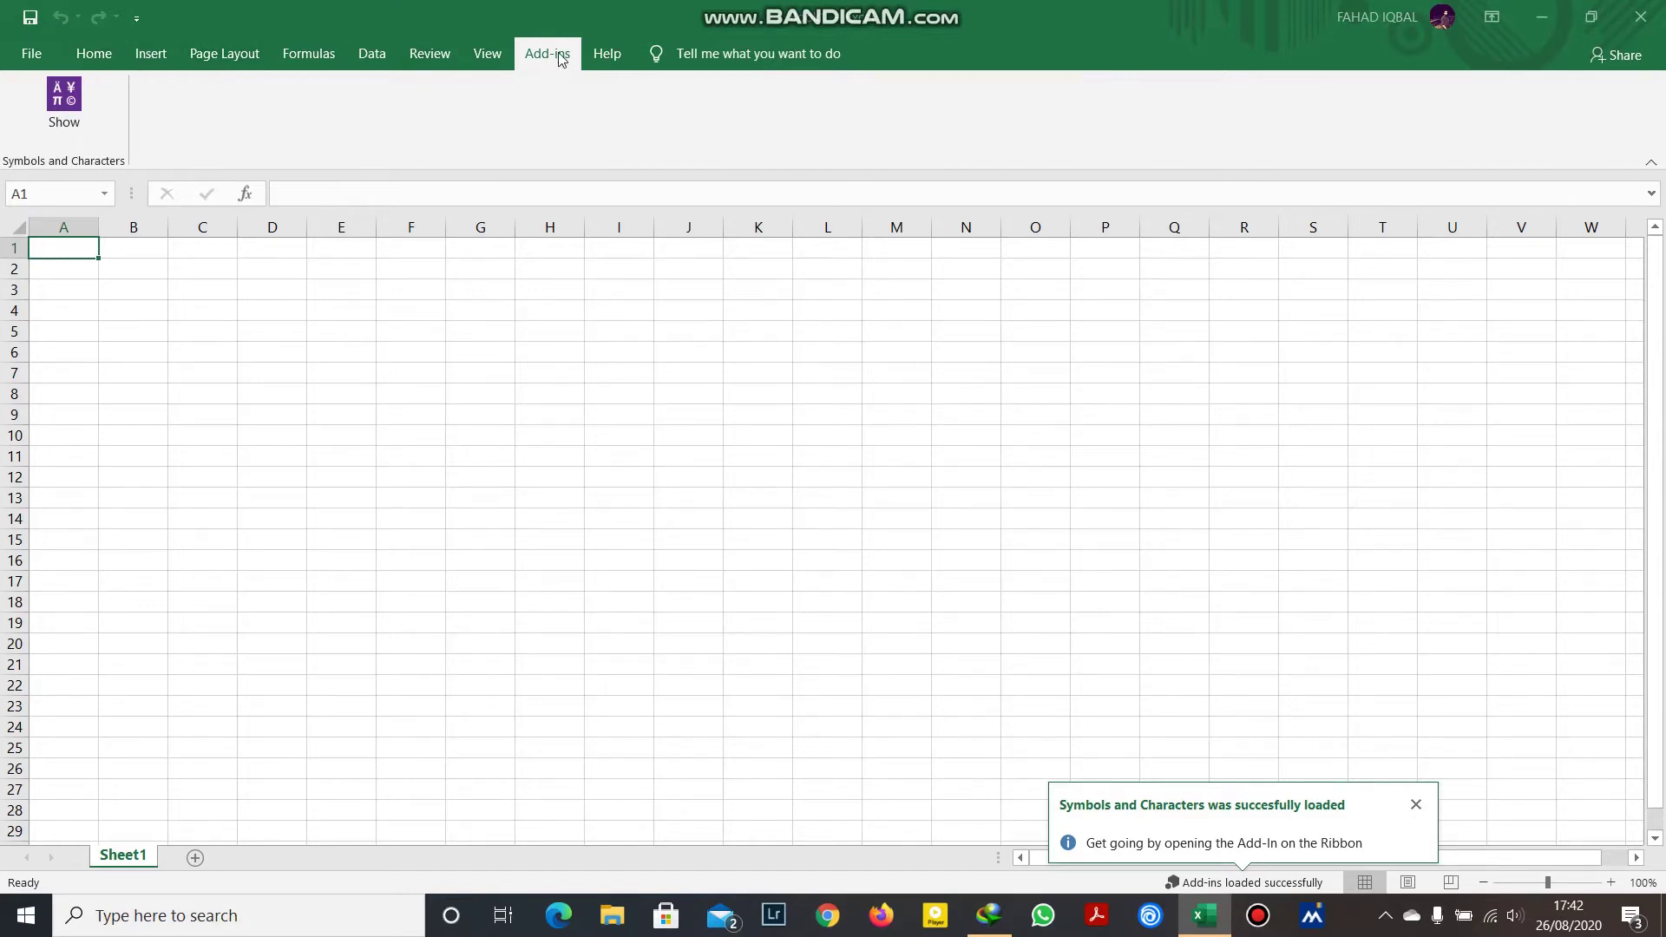
# Show the Symbols and Characters add-in pane beside the worksheet
pyautogui.click(93, 53)
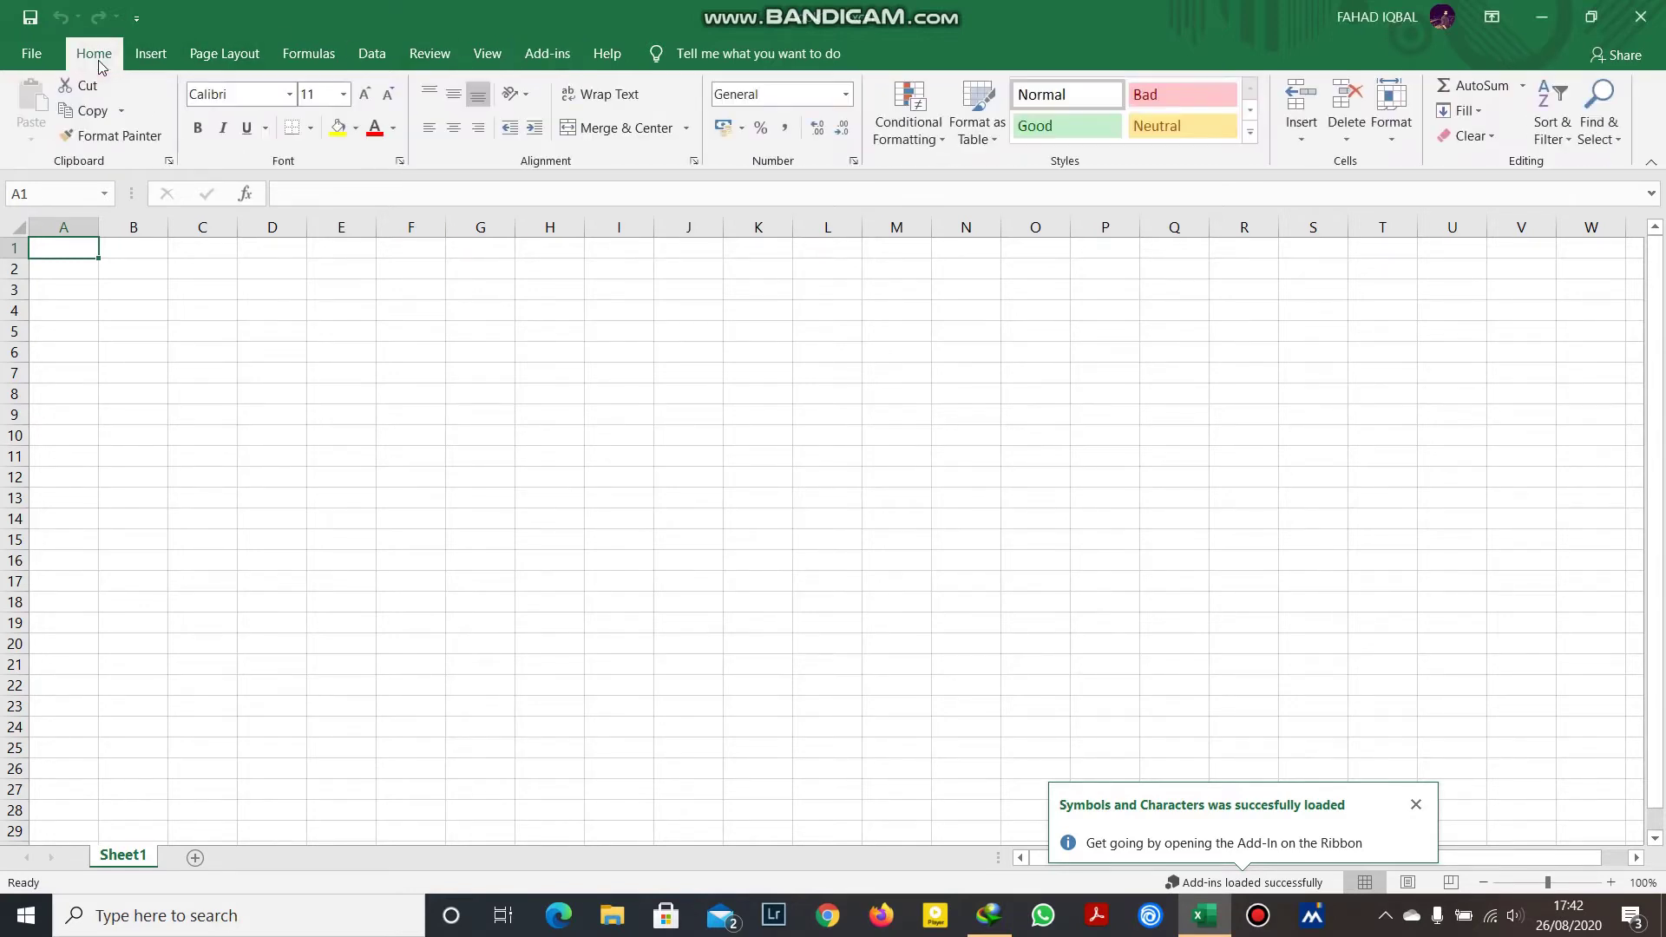
pyautogui.click(560, 53)
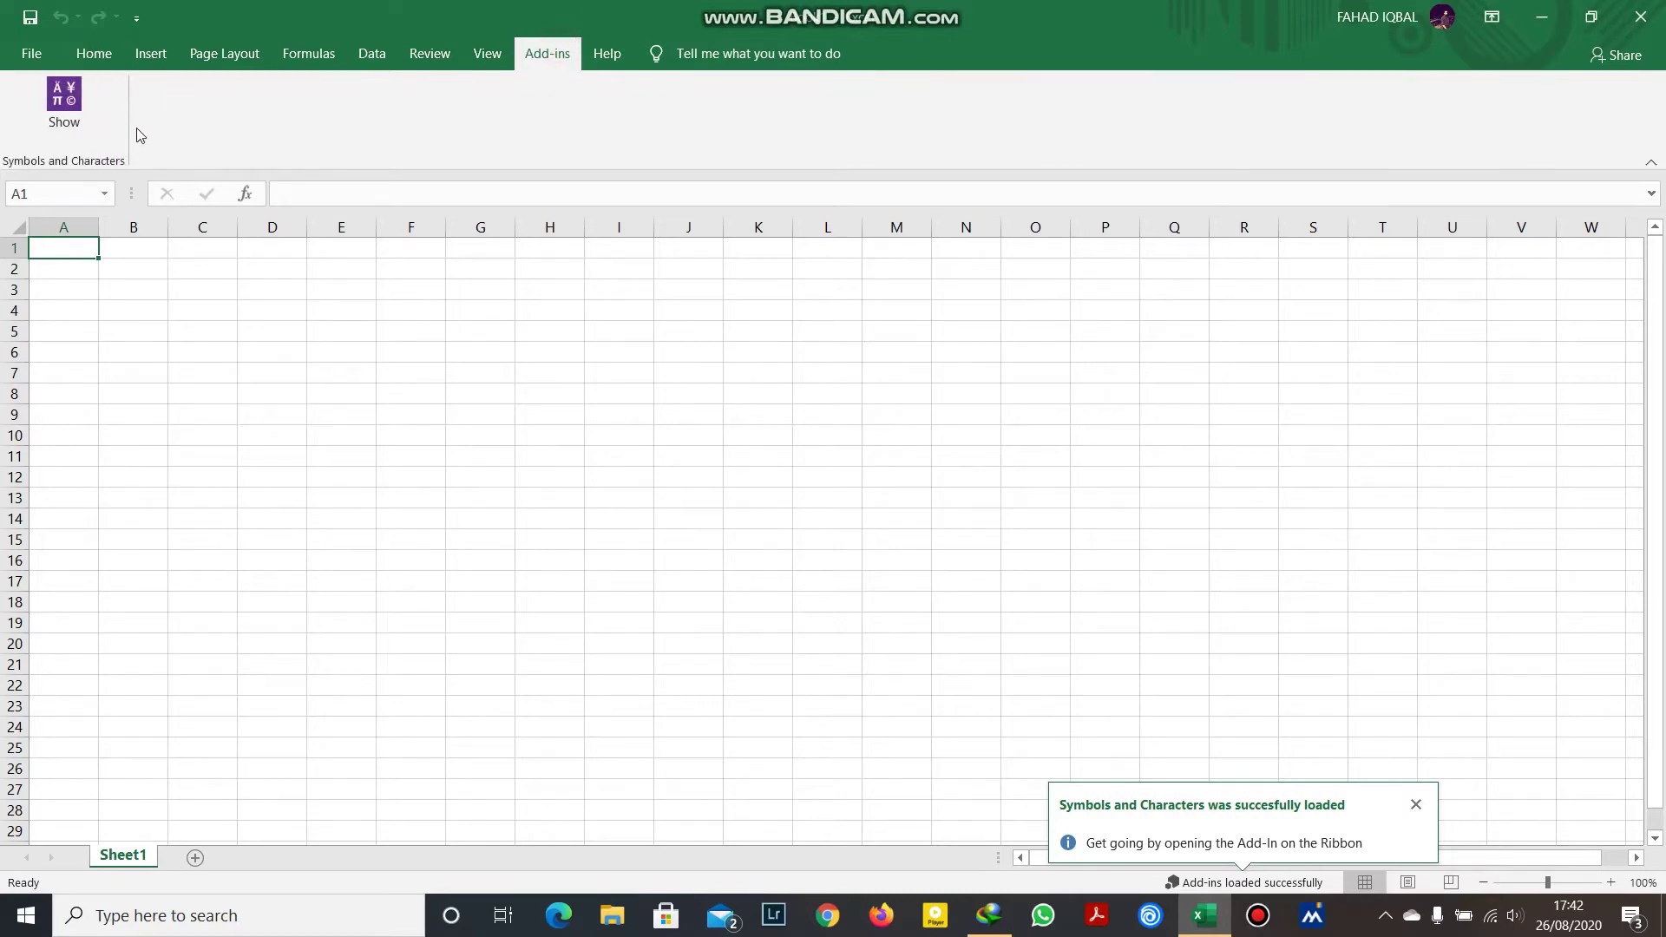
pyautogui.click(77, 107)
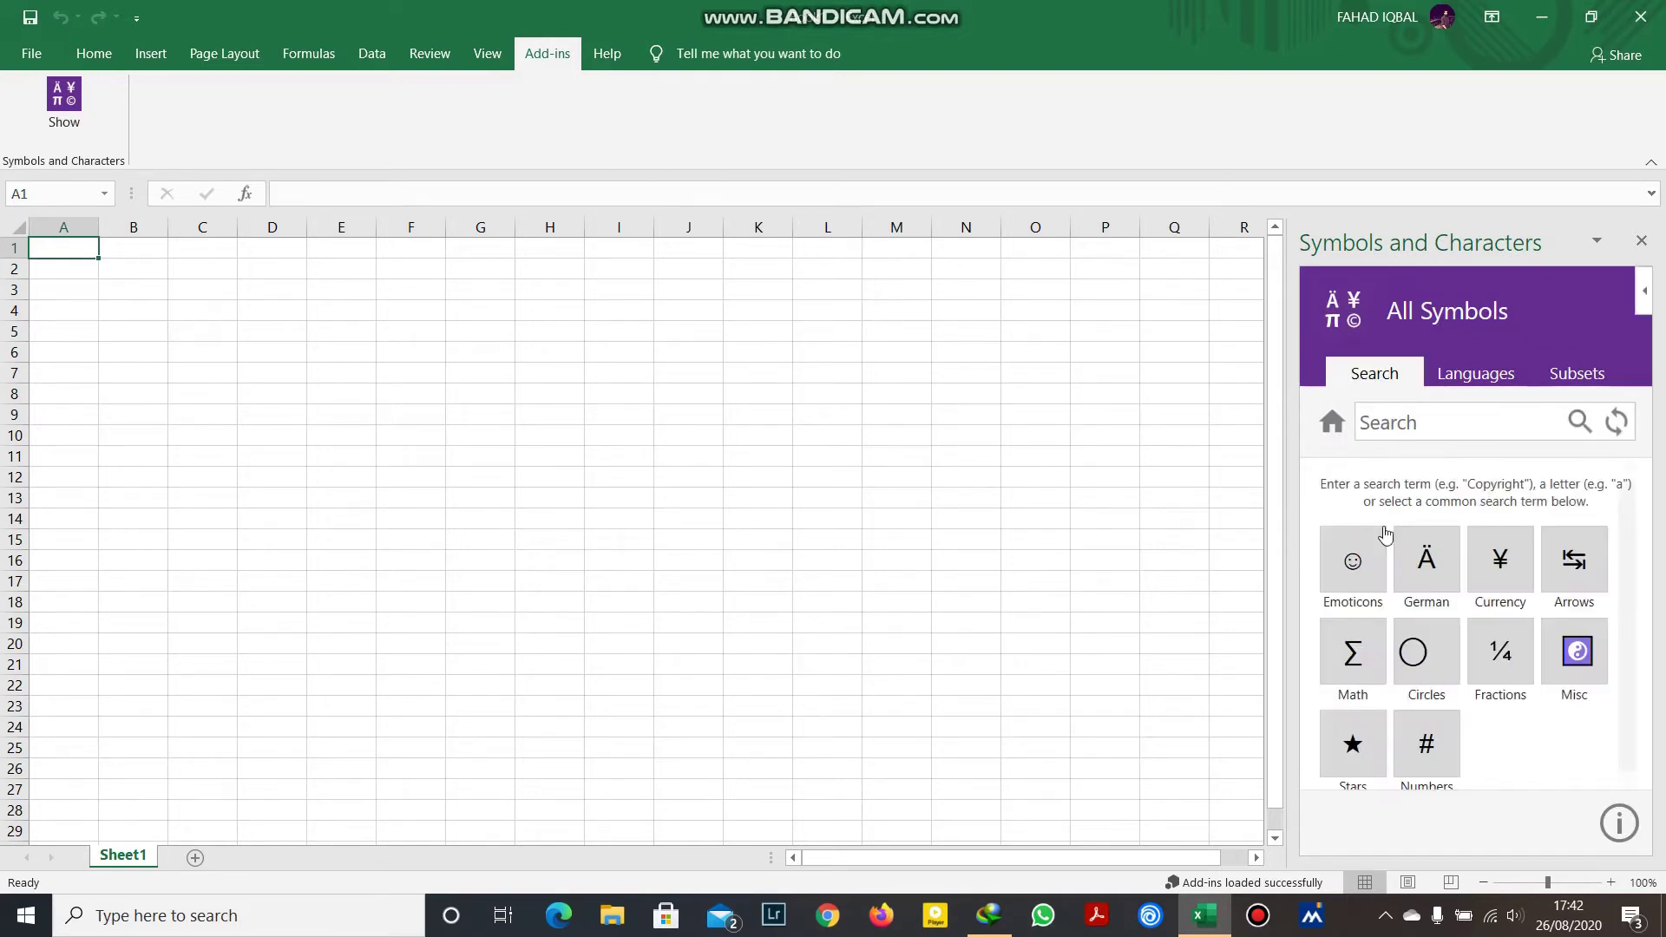
# Insert the large circle symbol from the add-in's Circles category into cell A1
pyautogui.click(1417, 660)
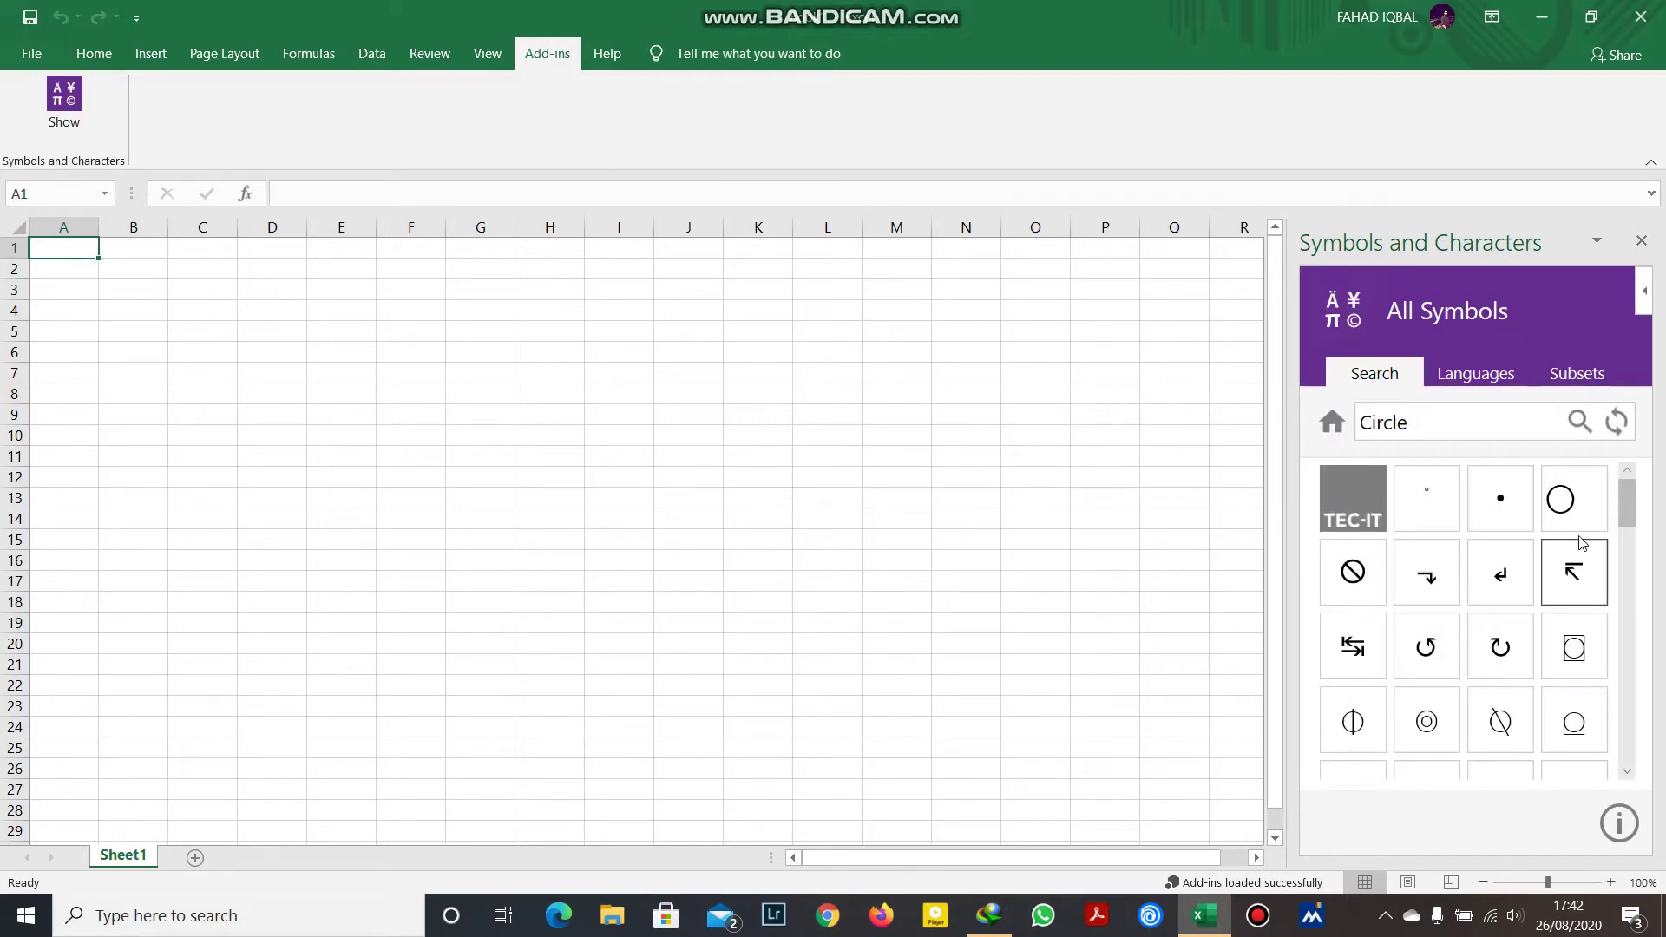
pyautogui.click(1559, 520)
pyautogui.click(1548, 499)
pyautogui.click(1623, 499)
pyautogui.moveTo(1623, 506)
pyautogui.mouseDown()
pyautogui.moveTo(1624, 559)
pyautogui.moveTo(1625, 486)
pyautogui.mouseUp()
pyautogui.click(71, 309)
pyautogui.click(45, 247)
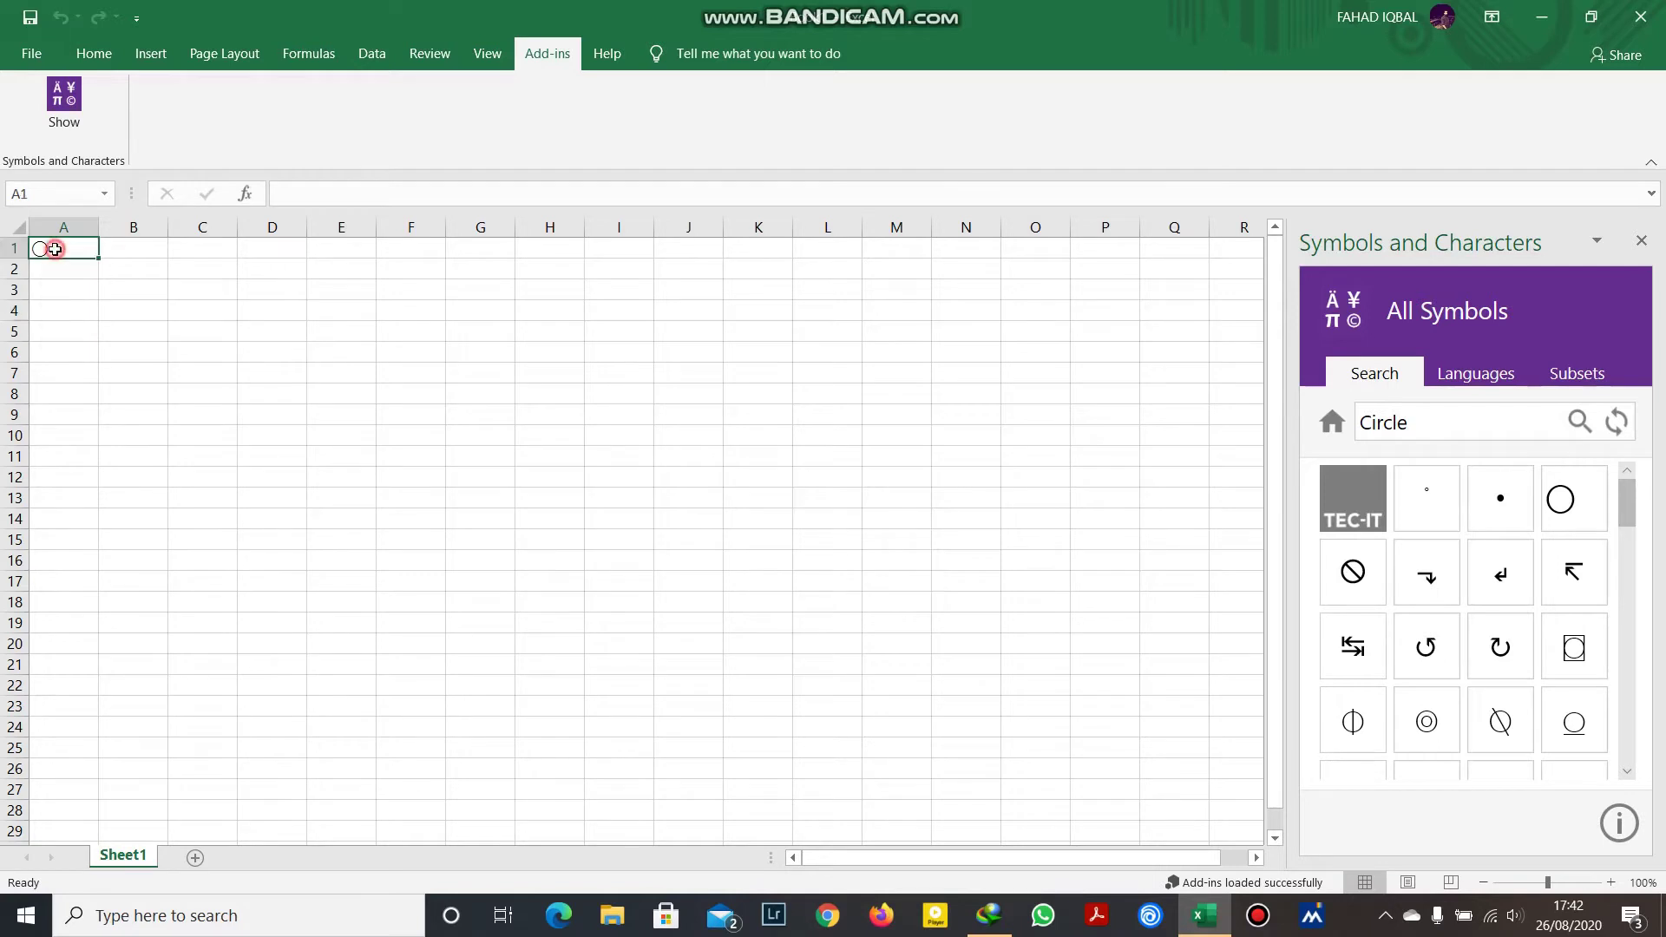
pyautogui.click(223, 326)
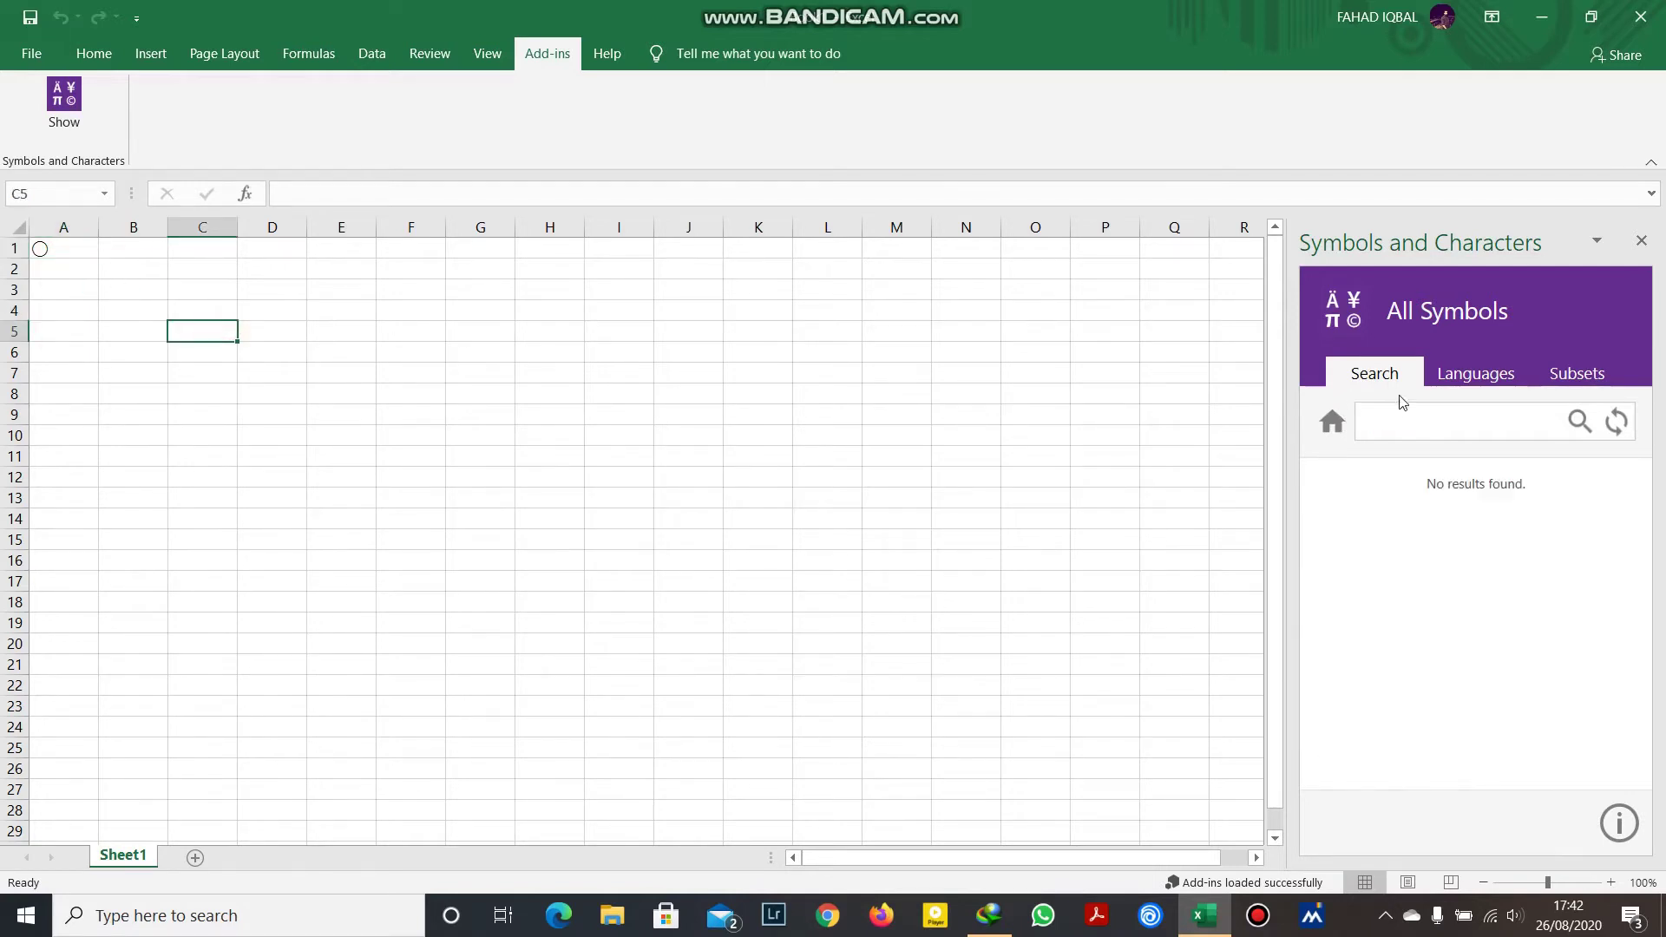
# Browse the add-in's available languages and choose German to list its characters
pyautogui.click(1470, 382)
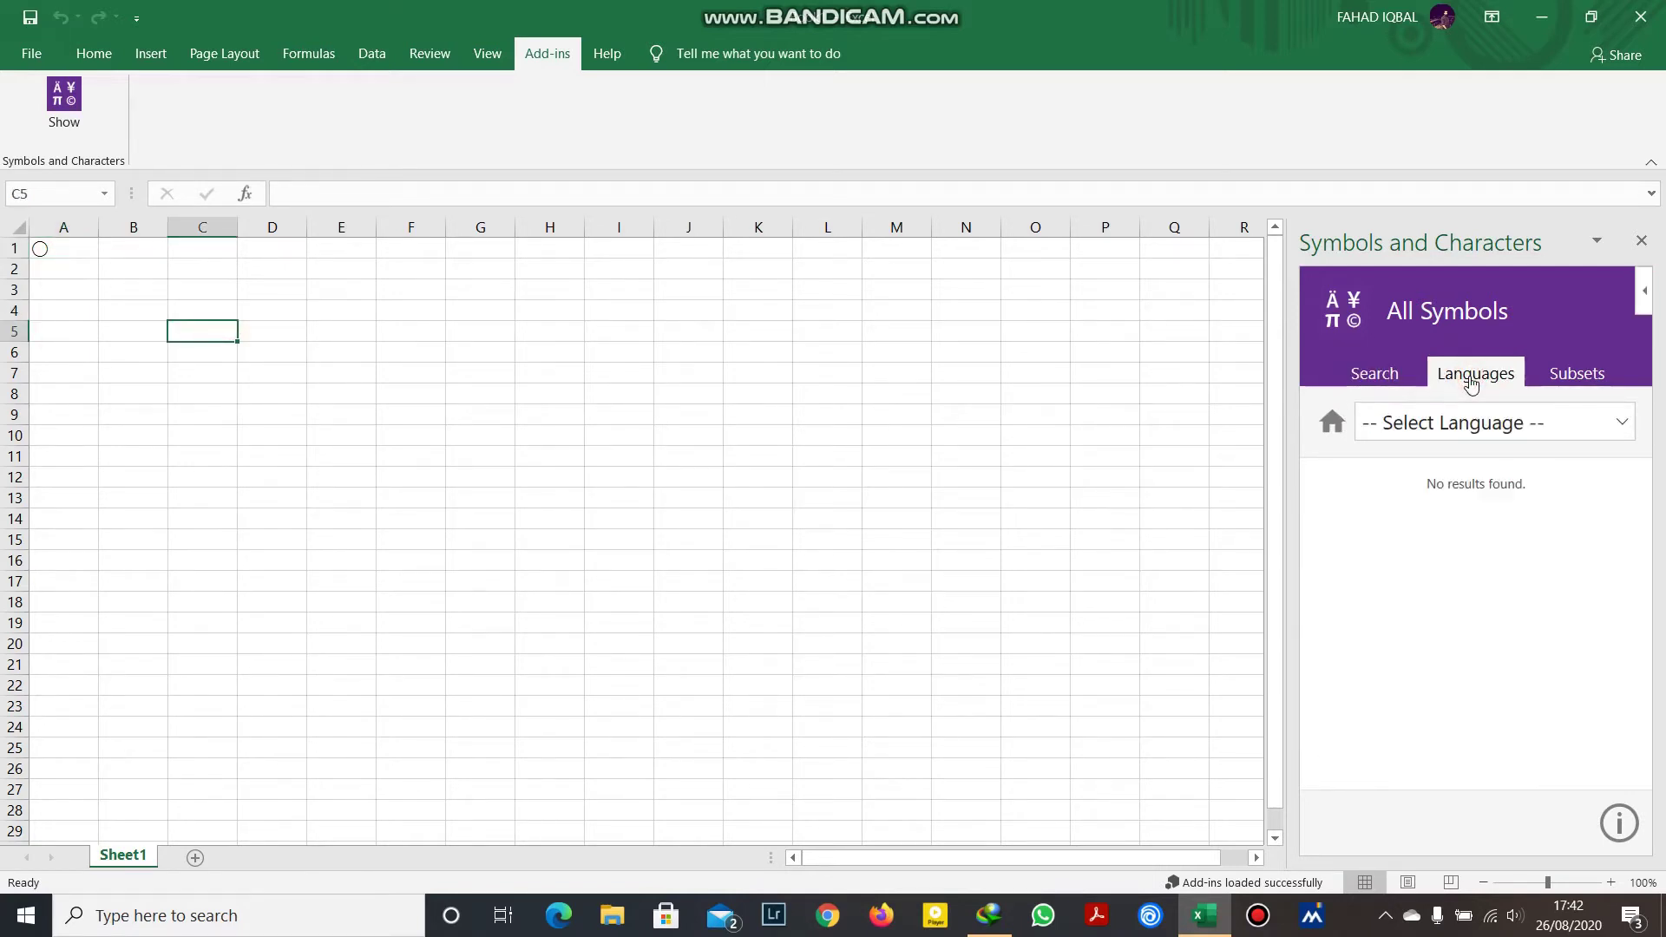
pyautogui.click(1470, 420)
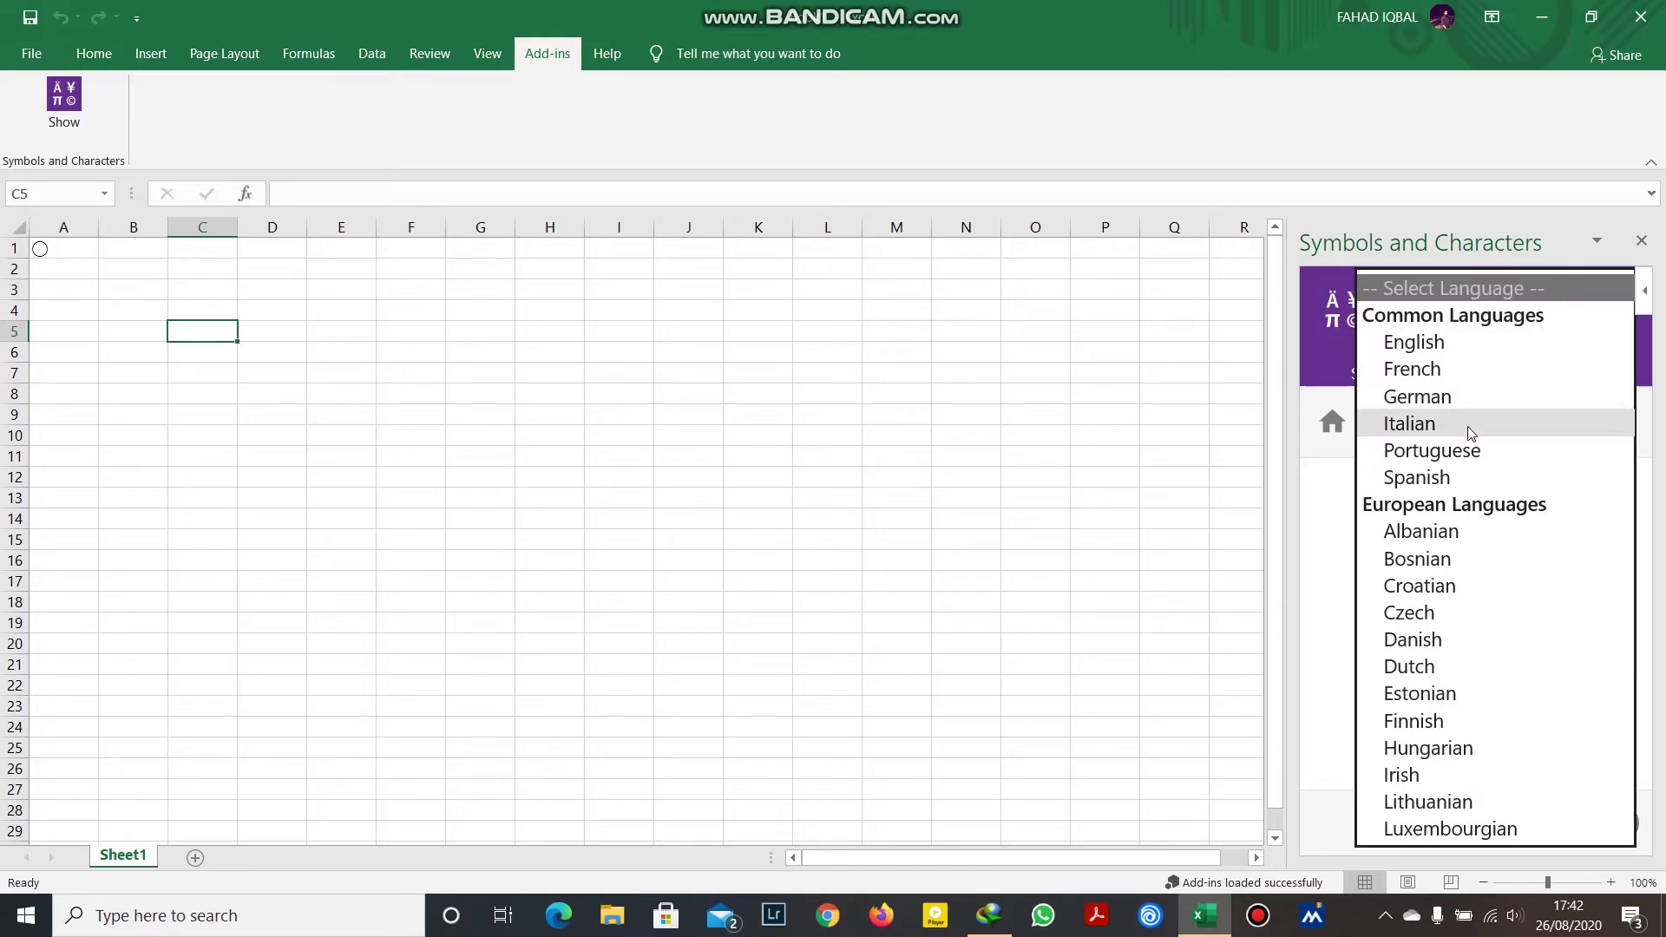
pyautogui.scroll(-4, 1630, 549)
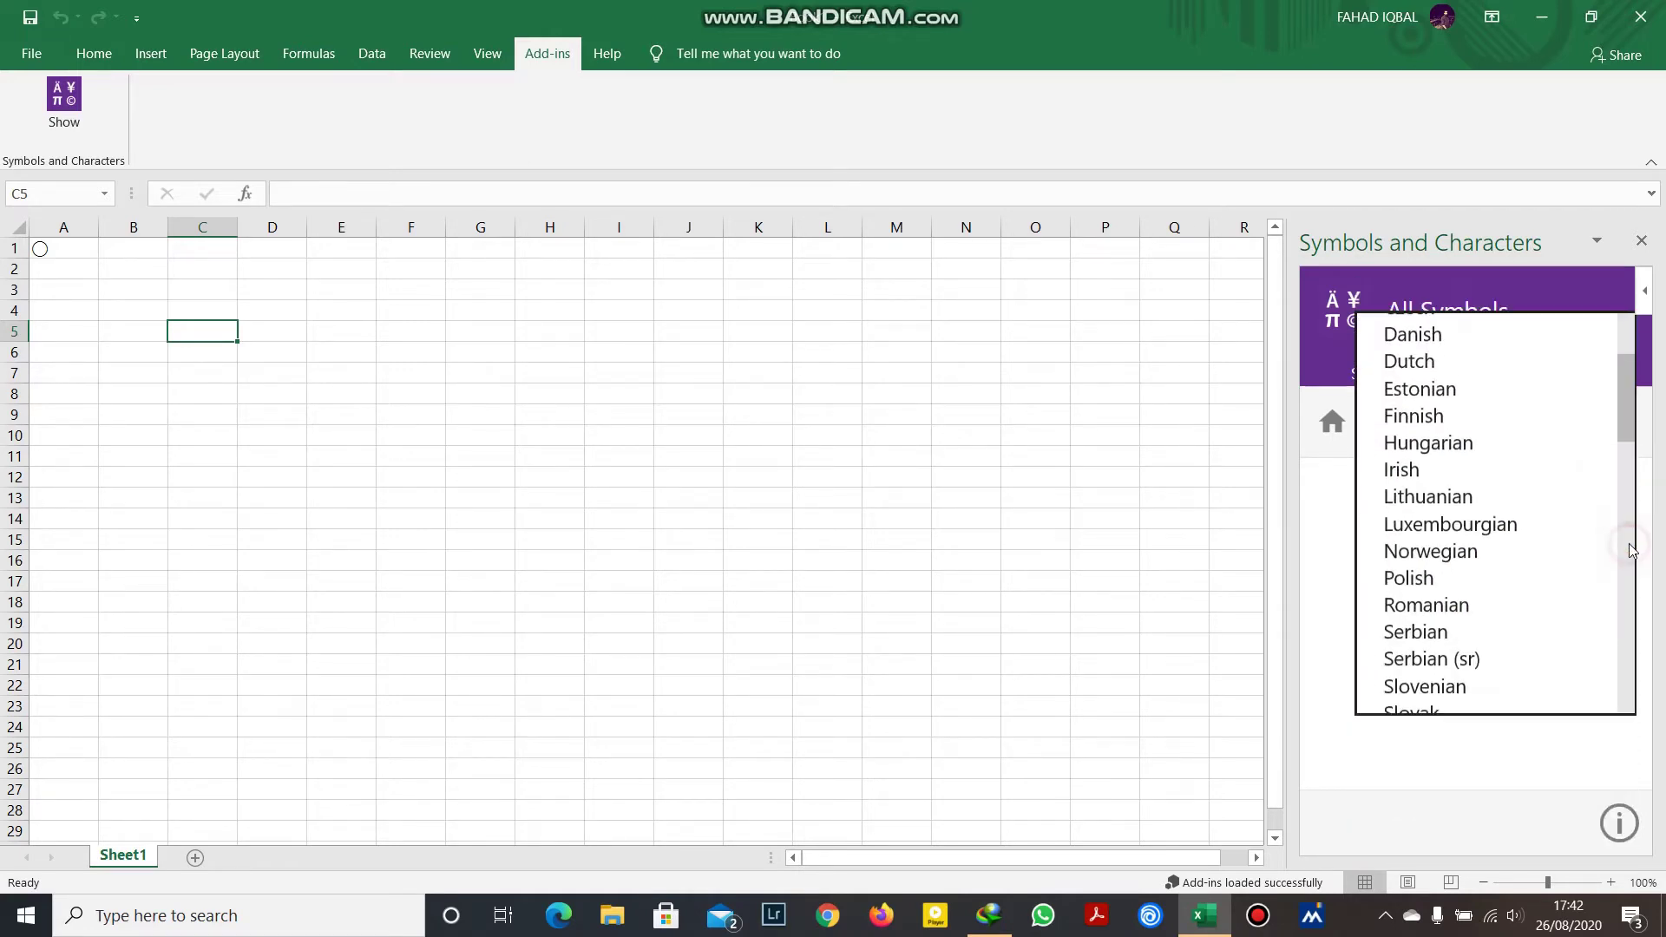
pyautogui.click(1626, 547)
pyautogui.click(1615, 427)
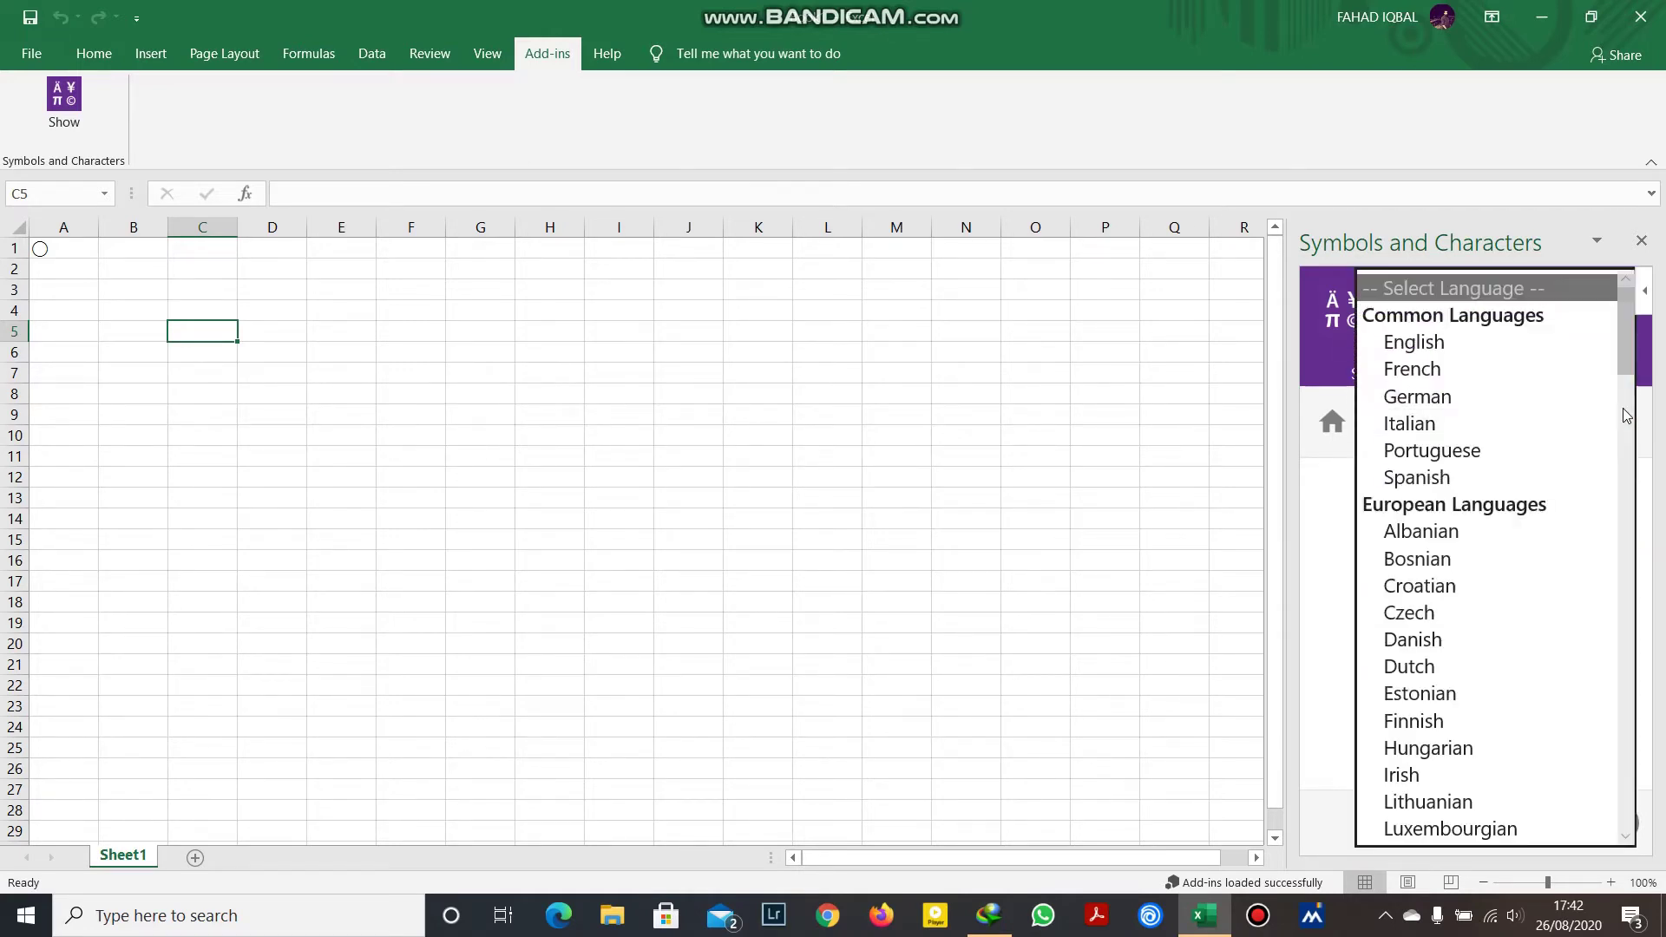
pyautogui.moveTo(1622, 358); pyautogui.dragTo(1625, 682)
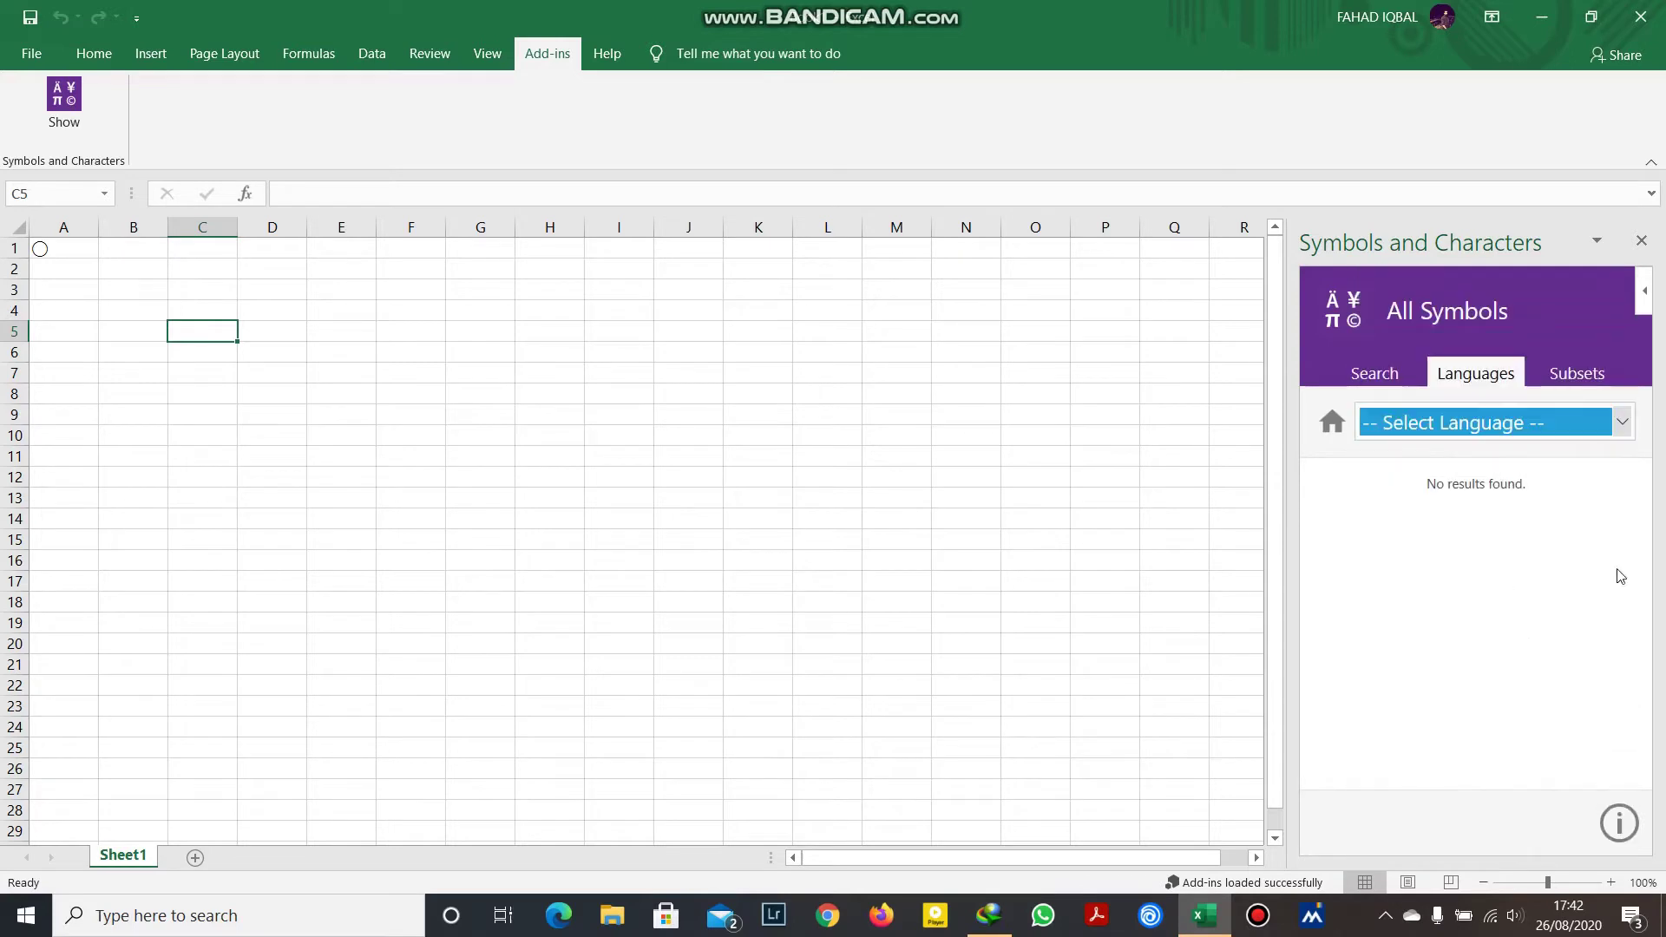
pyautogui.click(1620, 423)
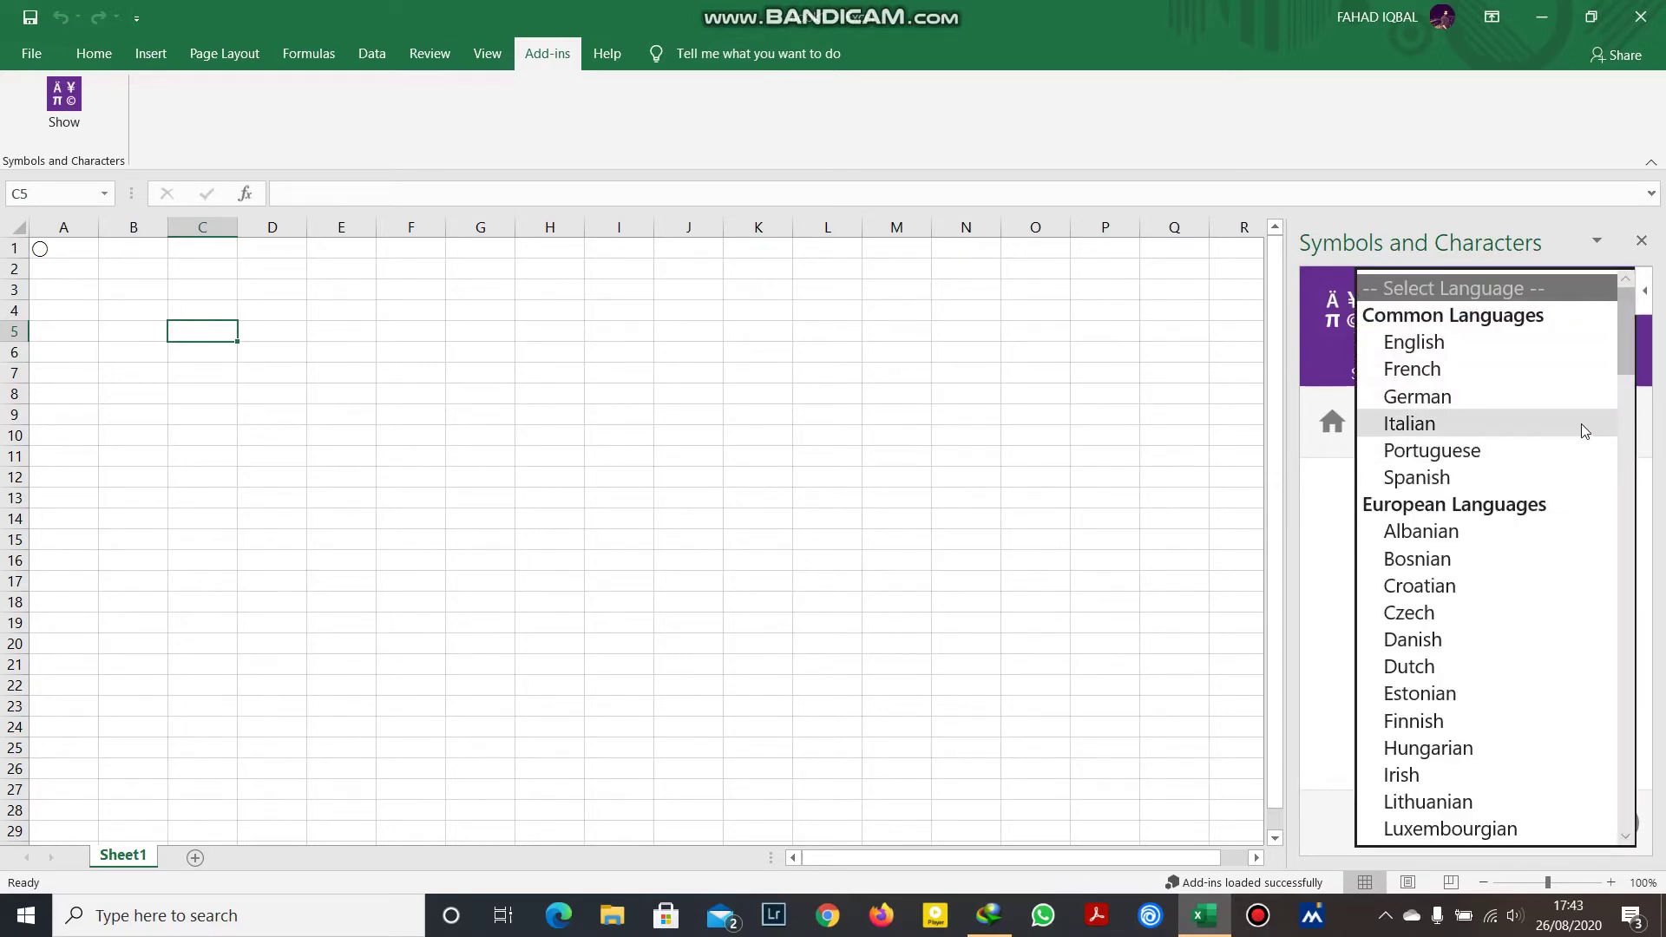
pyautogui.click(1543, 395)
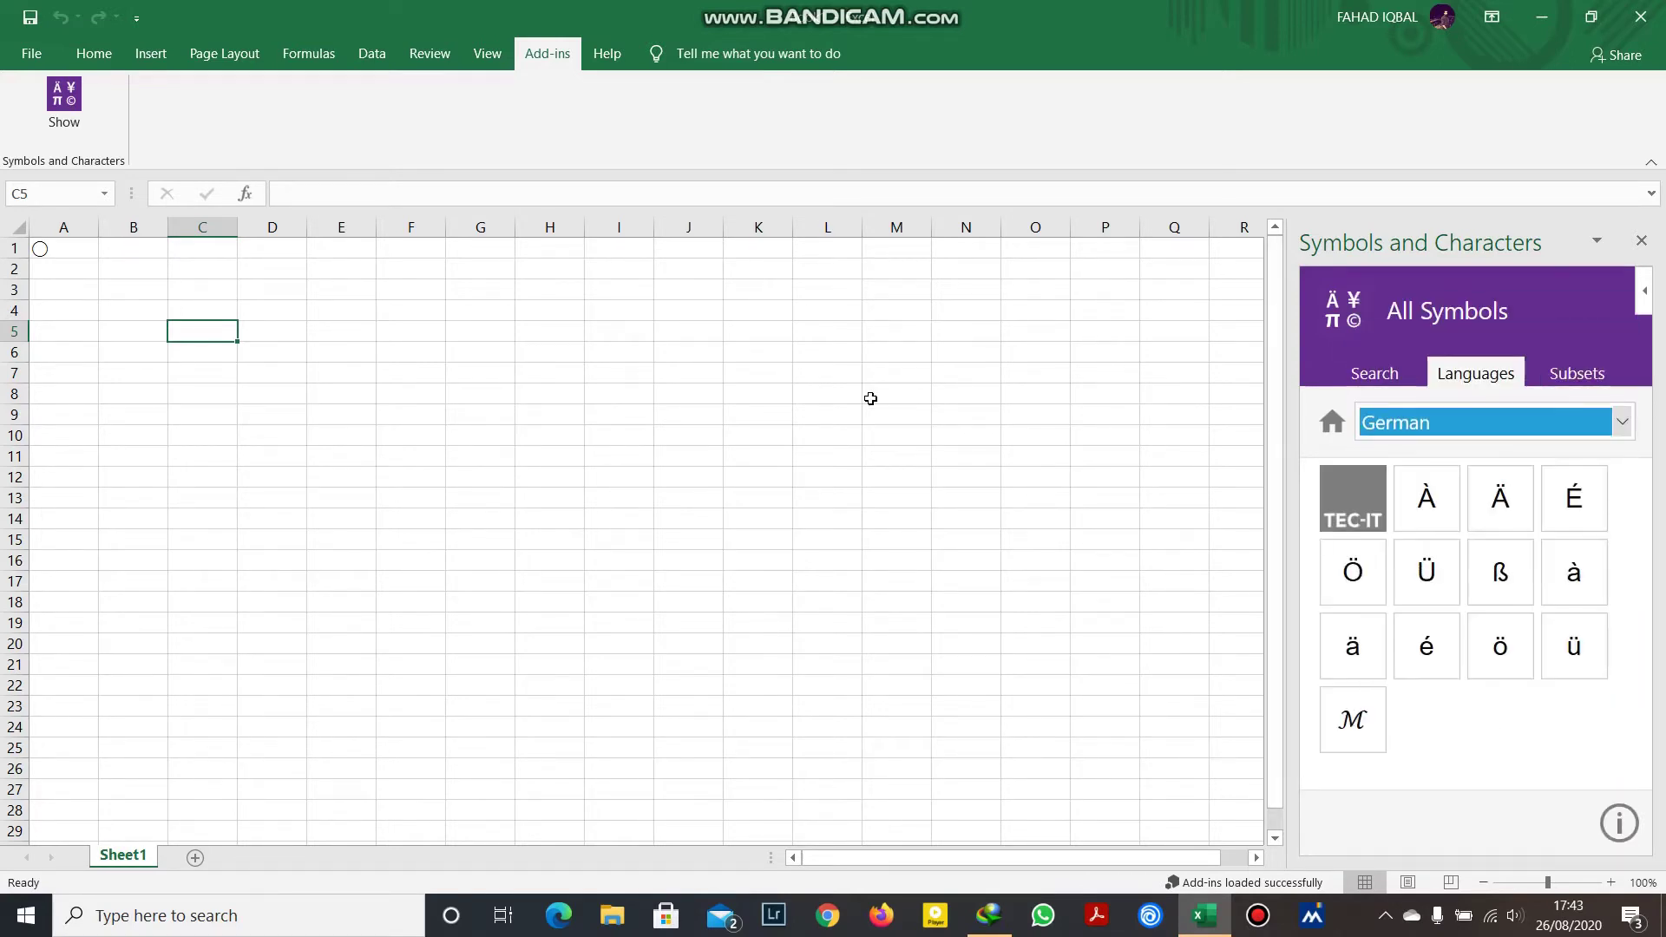
# Insert the German character Ä into cell C5 and Ü into cell D9
pyautogui.click(1434, 512)
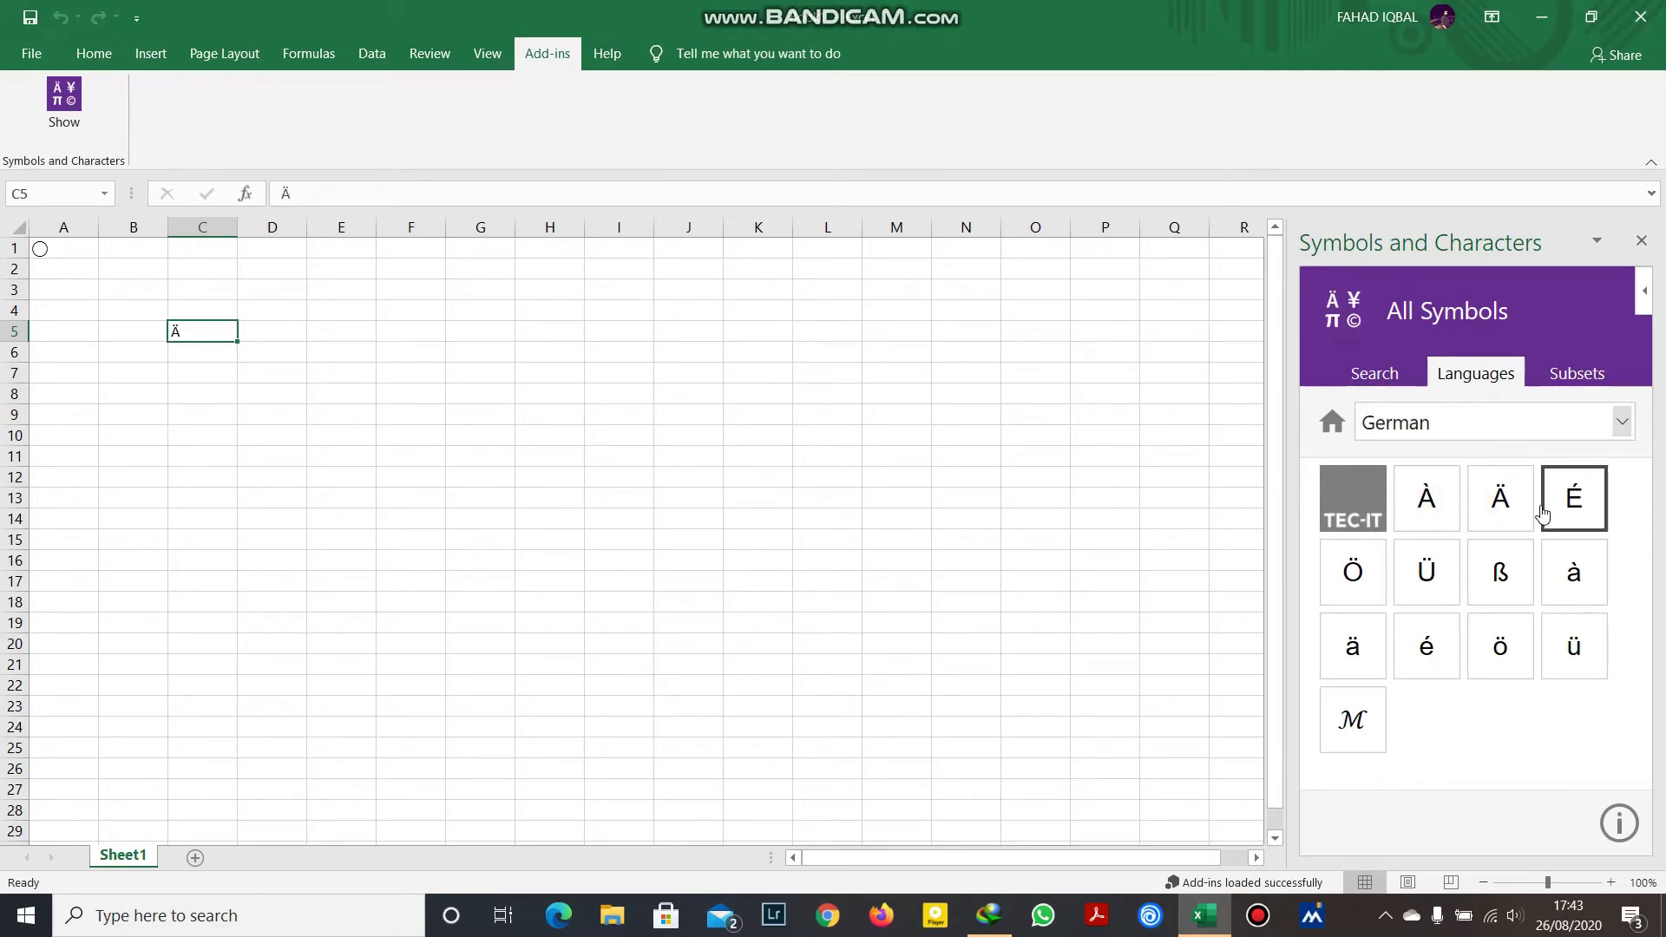
pyautogui.click(287, 409)
pyautogui.click(1427, 599)
# Enter the sample text fghjkoiuygffsasfghjnbvcs in cell K15 and clear the cell again
pyautogui.click(771, 531)
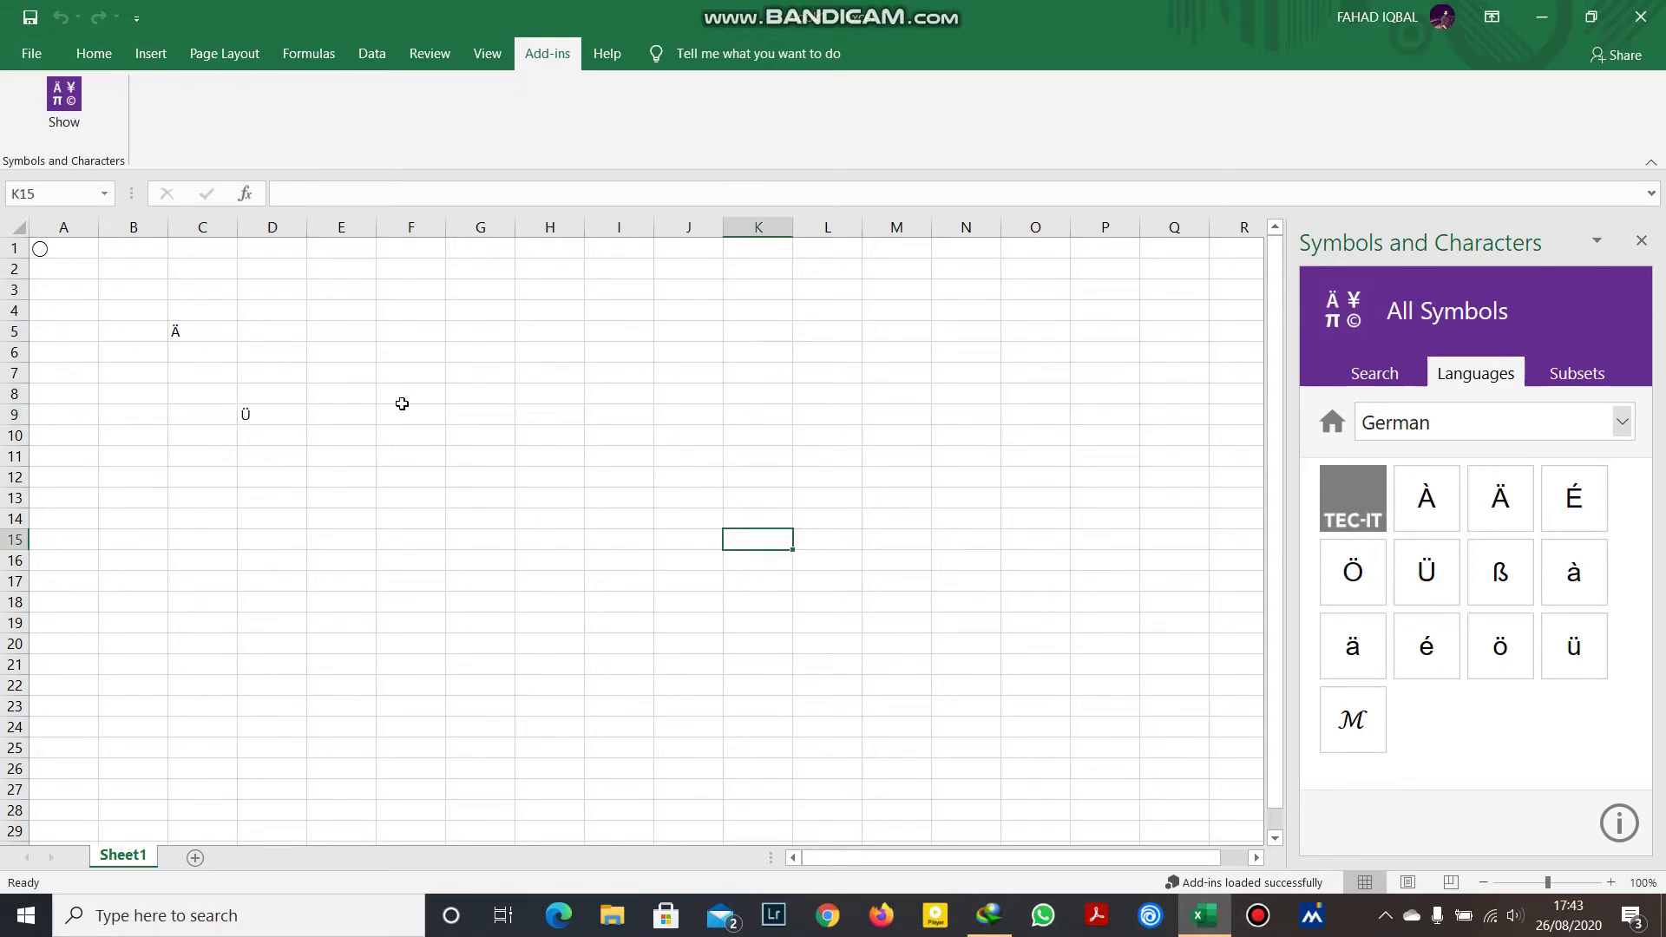
pyautogui.write('f')
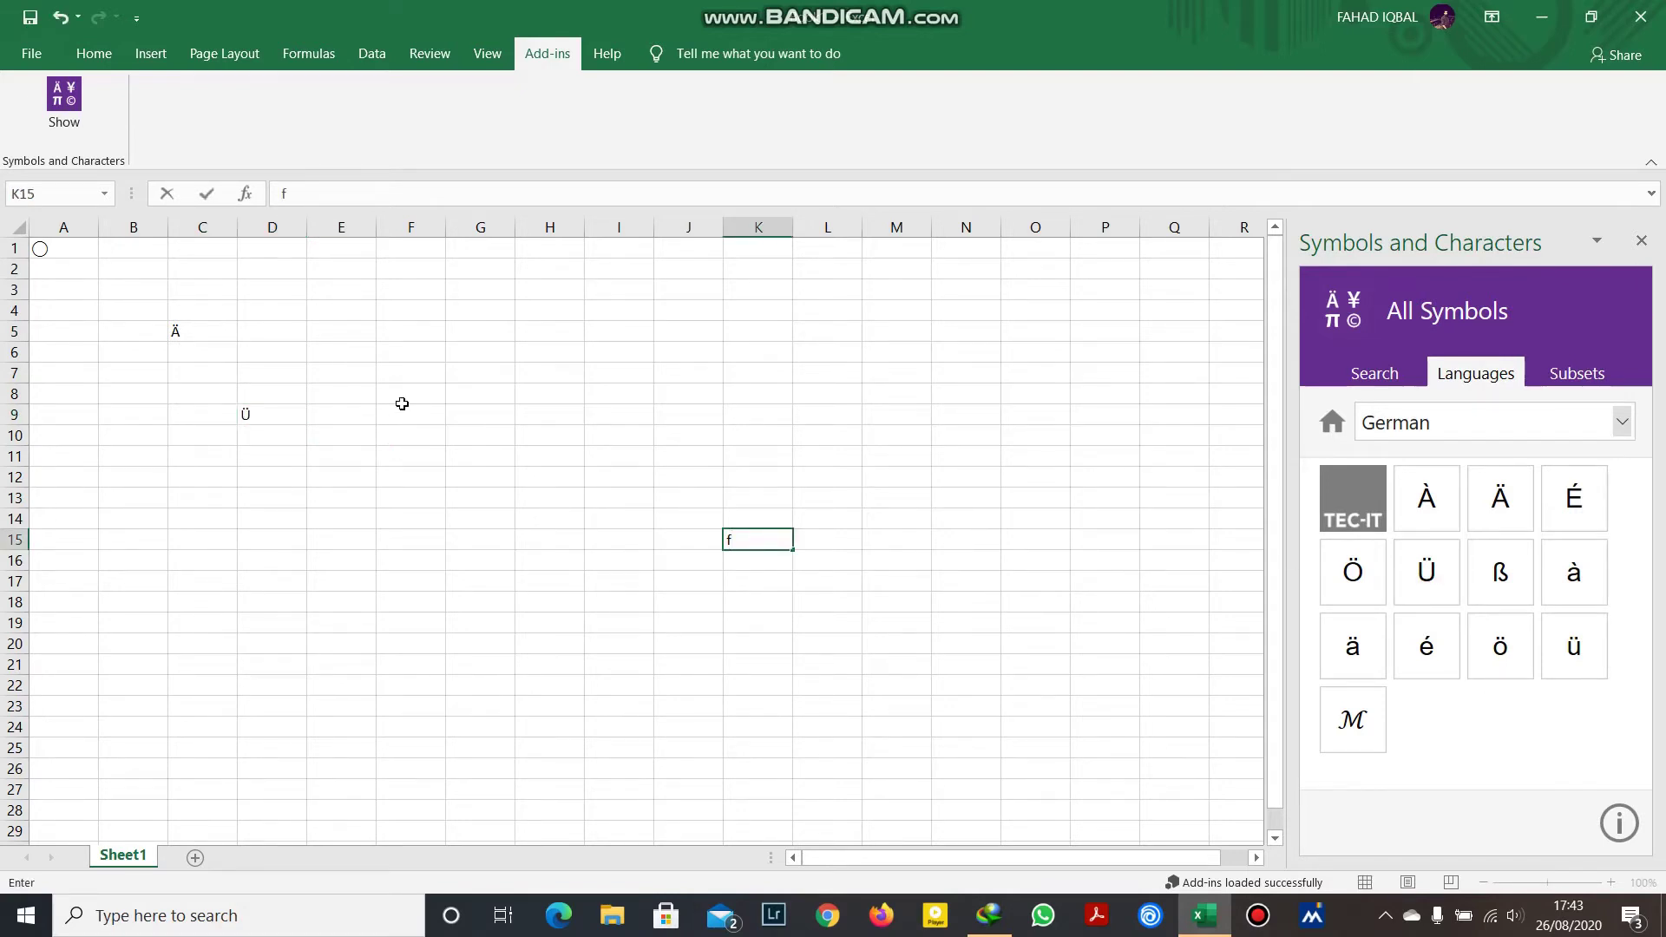
pyautogui.write('ghjkoiuygffsasfghjnbvcs')
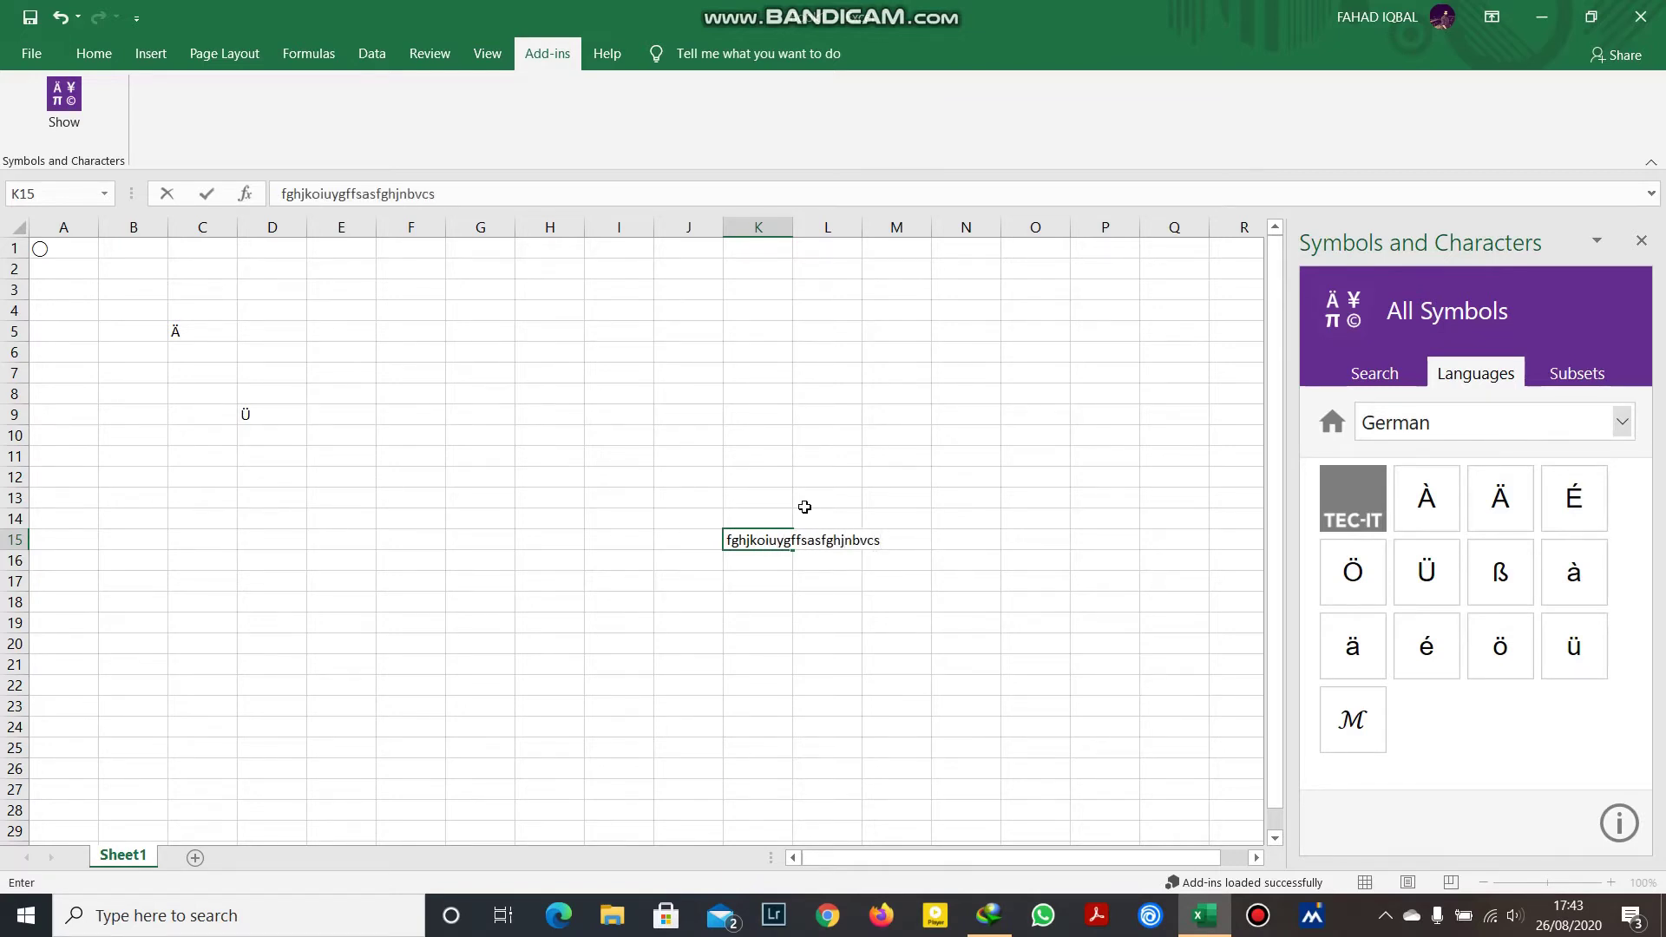
pyautogui.click(769, 562)
pyautogui.click(767, 538)
pyautogui.press('Delete')
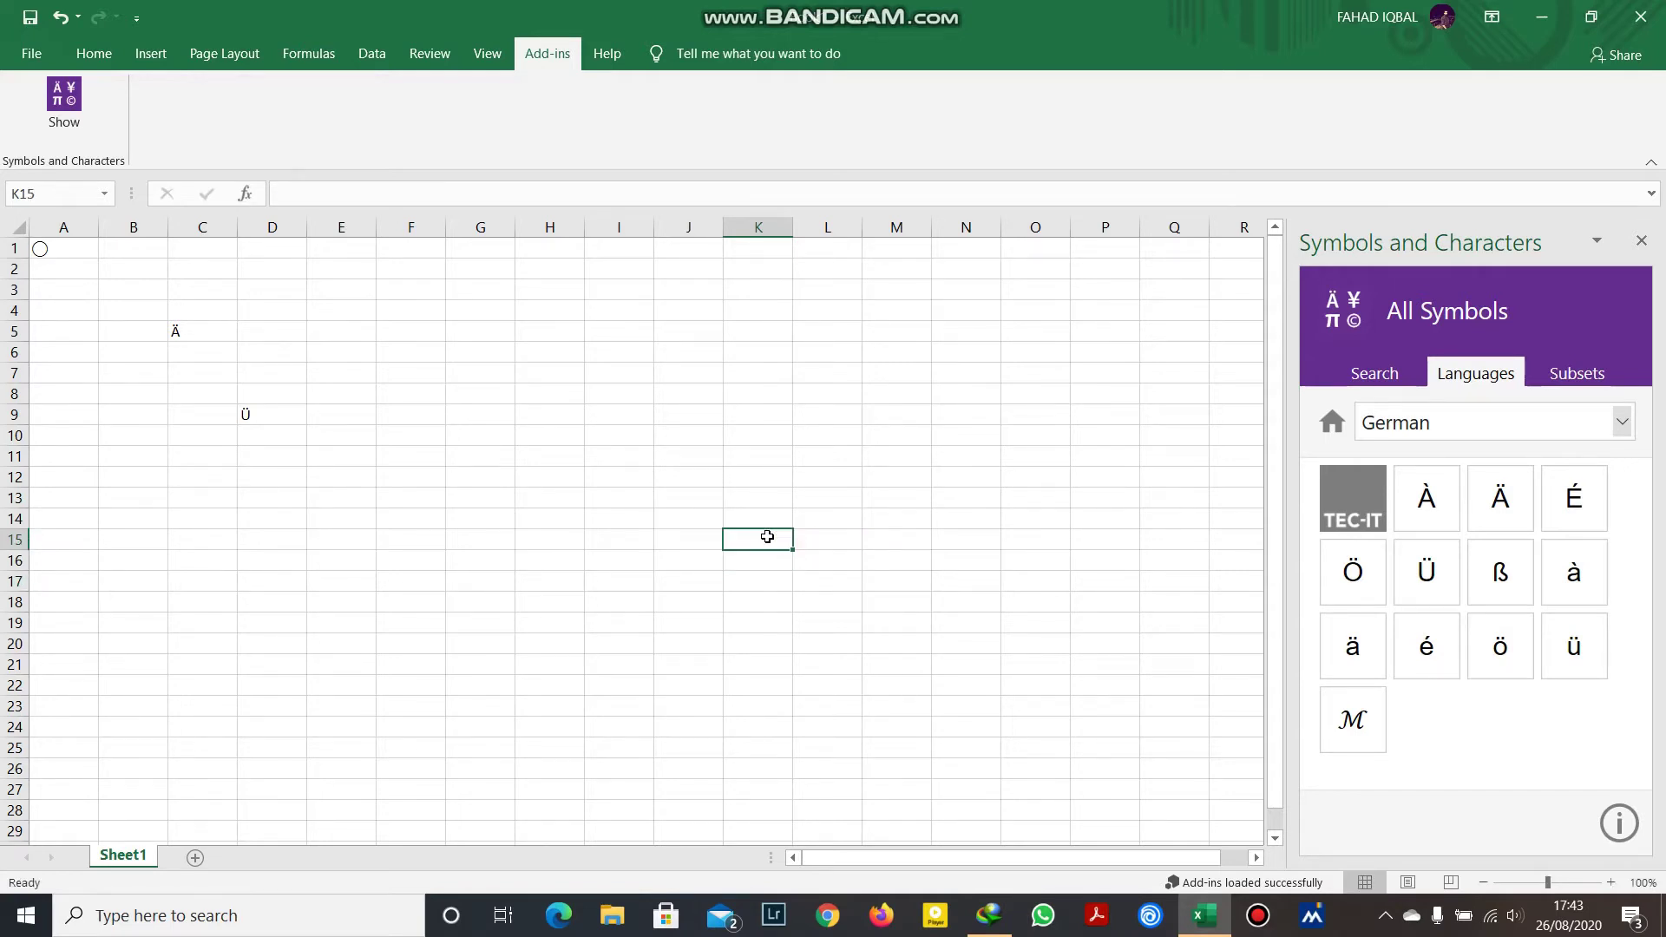
# Close the Symbols and Characters pane and browse the suggested add-ins in the Office store
pyautogui.click(1640, 240)
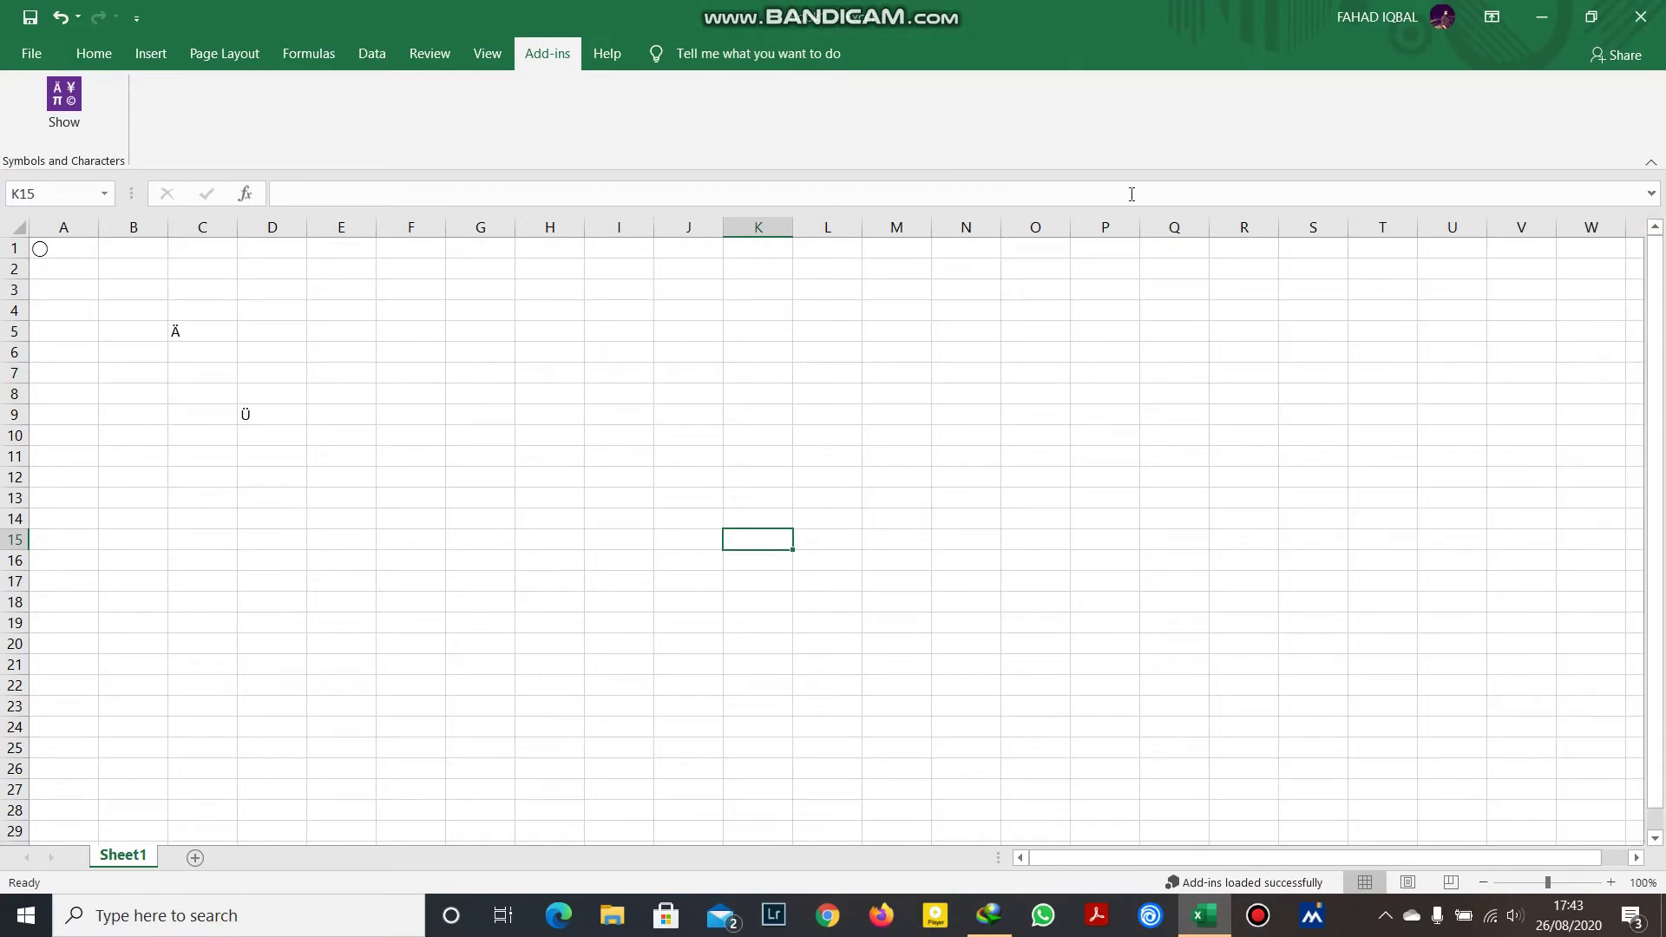
pyautogui.click(153, 56)
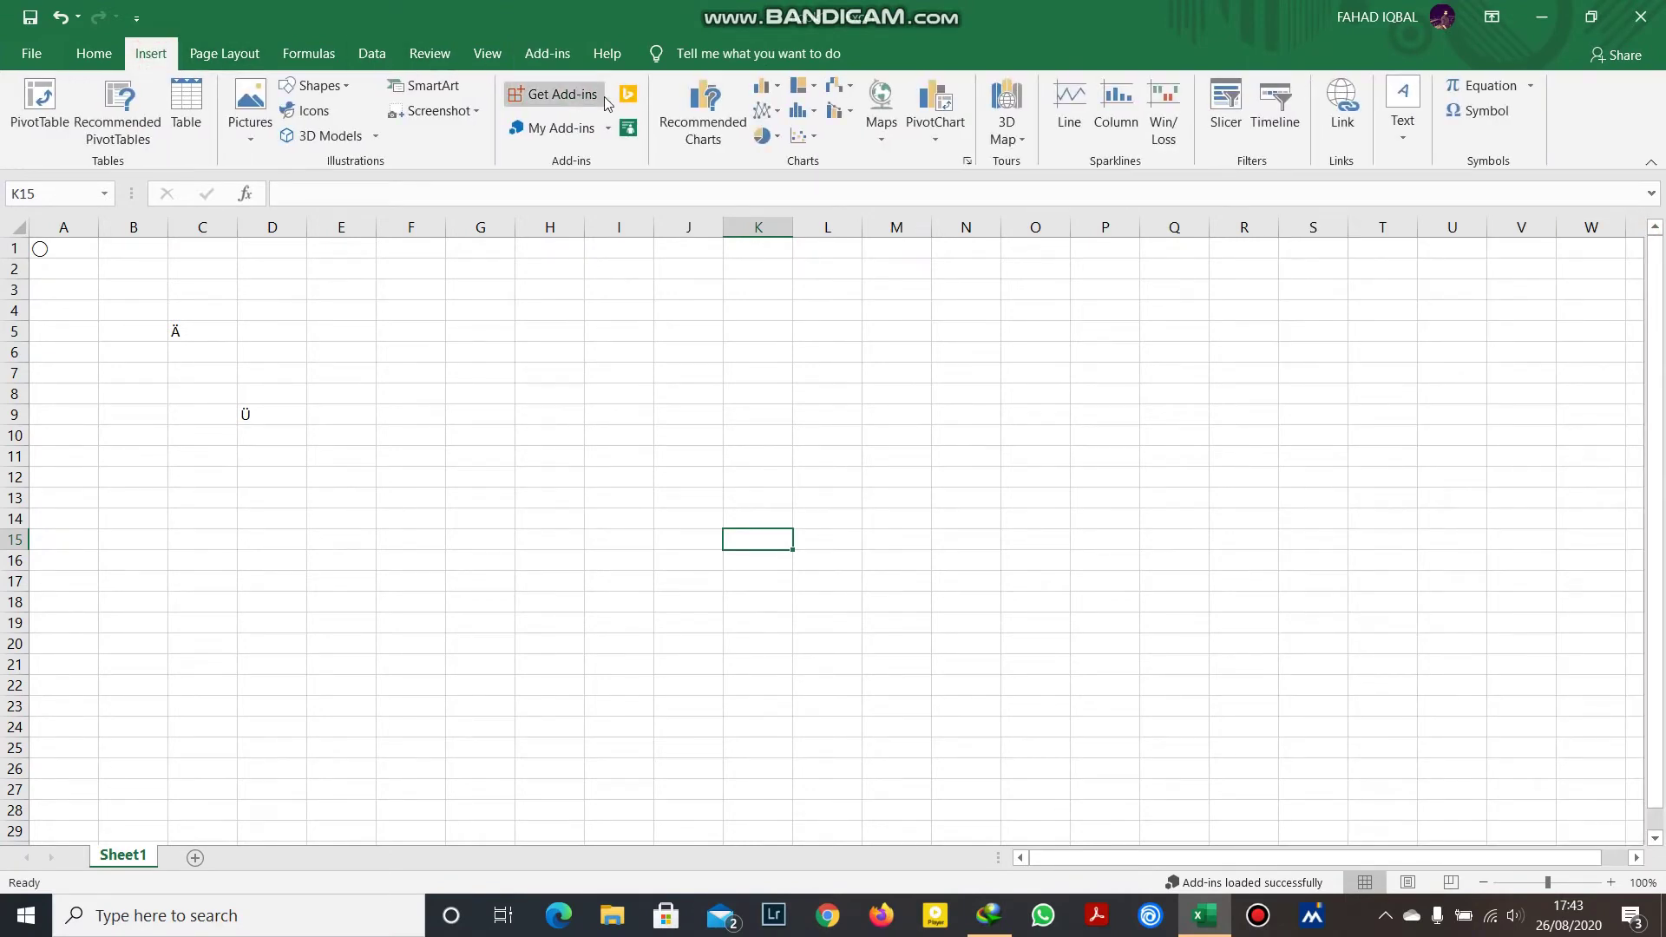
pyautogui.click(586, 97)
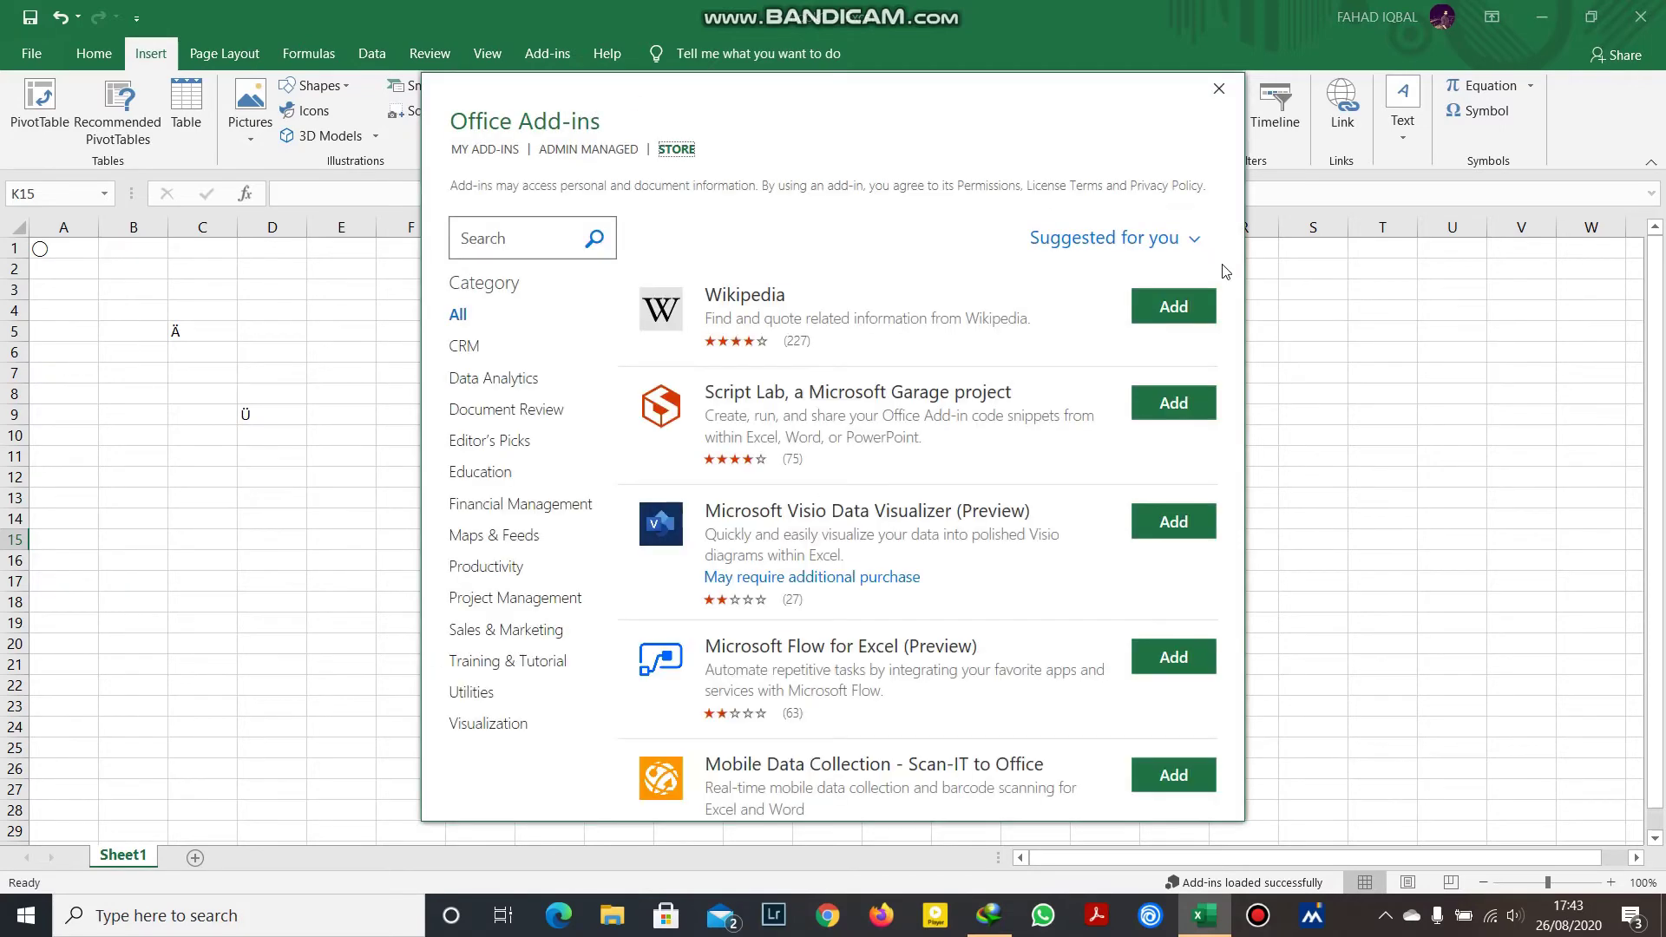
pyautogui.moveTo(1233, 323); pyautogui.dragTo(1226, 433)
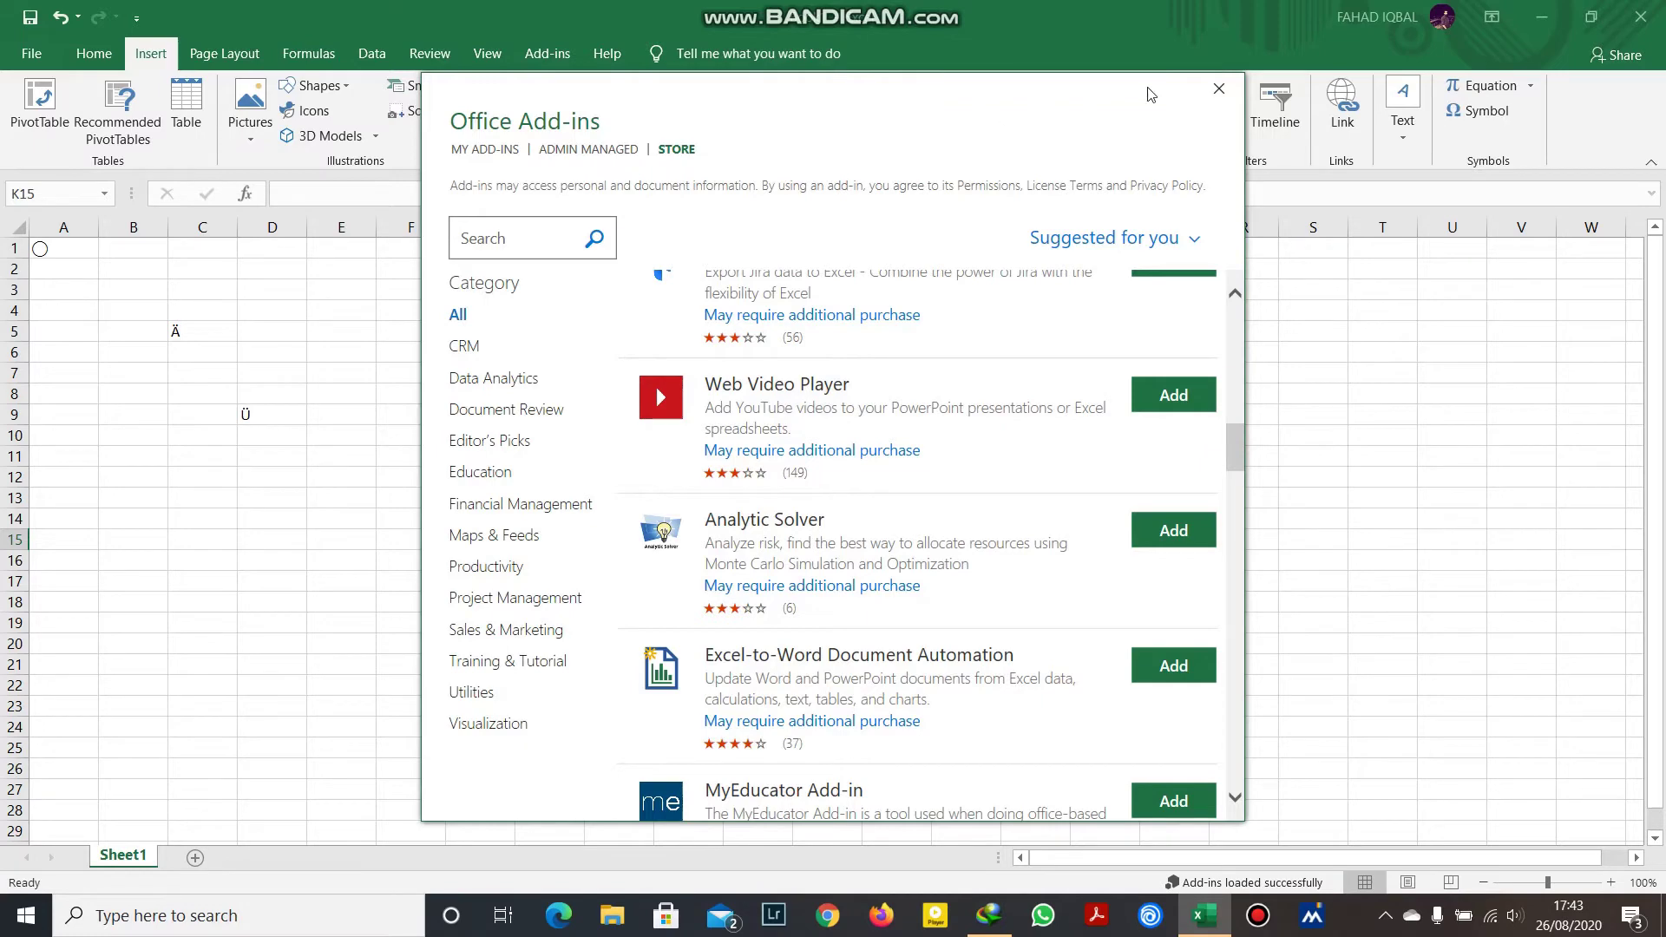
pyautogui.click(1214, 92)
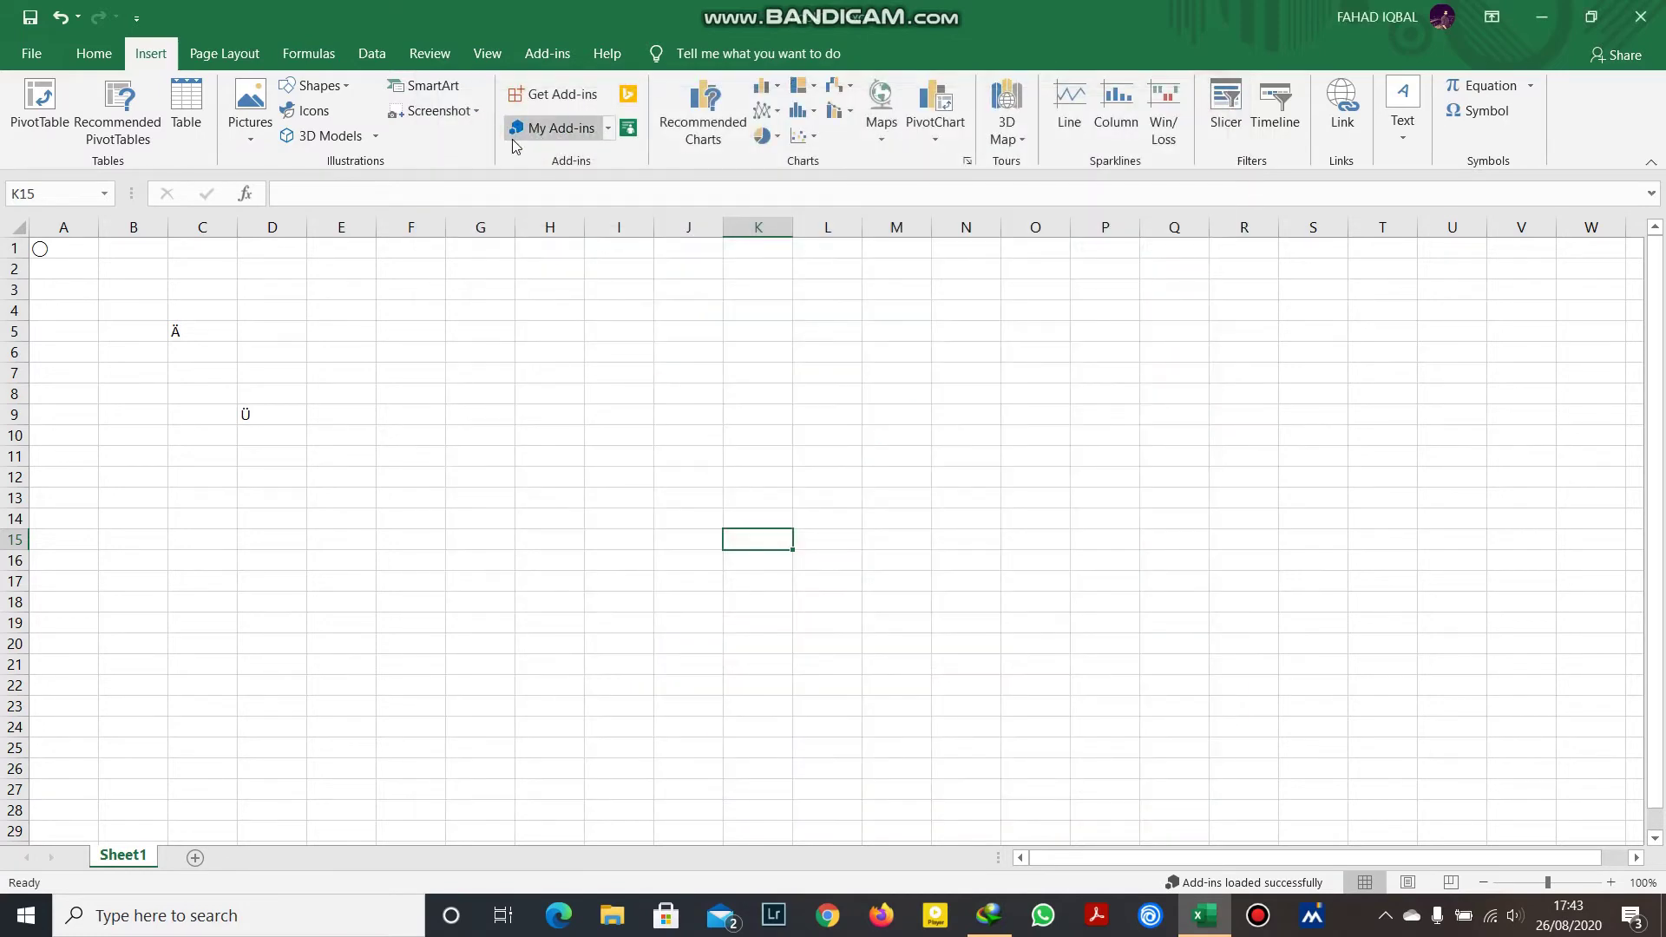
# Review the installed and admin-managed add-in lists in the Office Add-ins dialog and close it
pyautogui.click(553, 128)
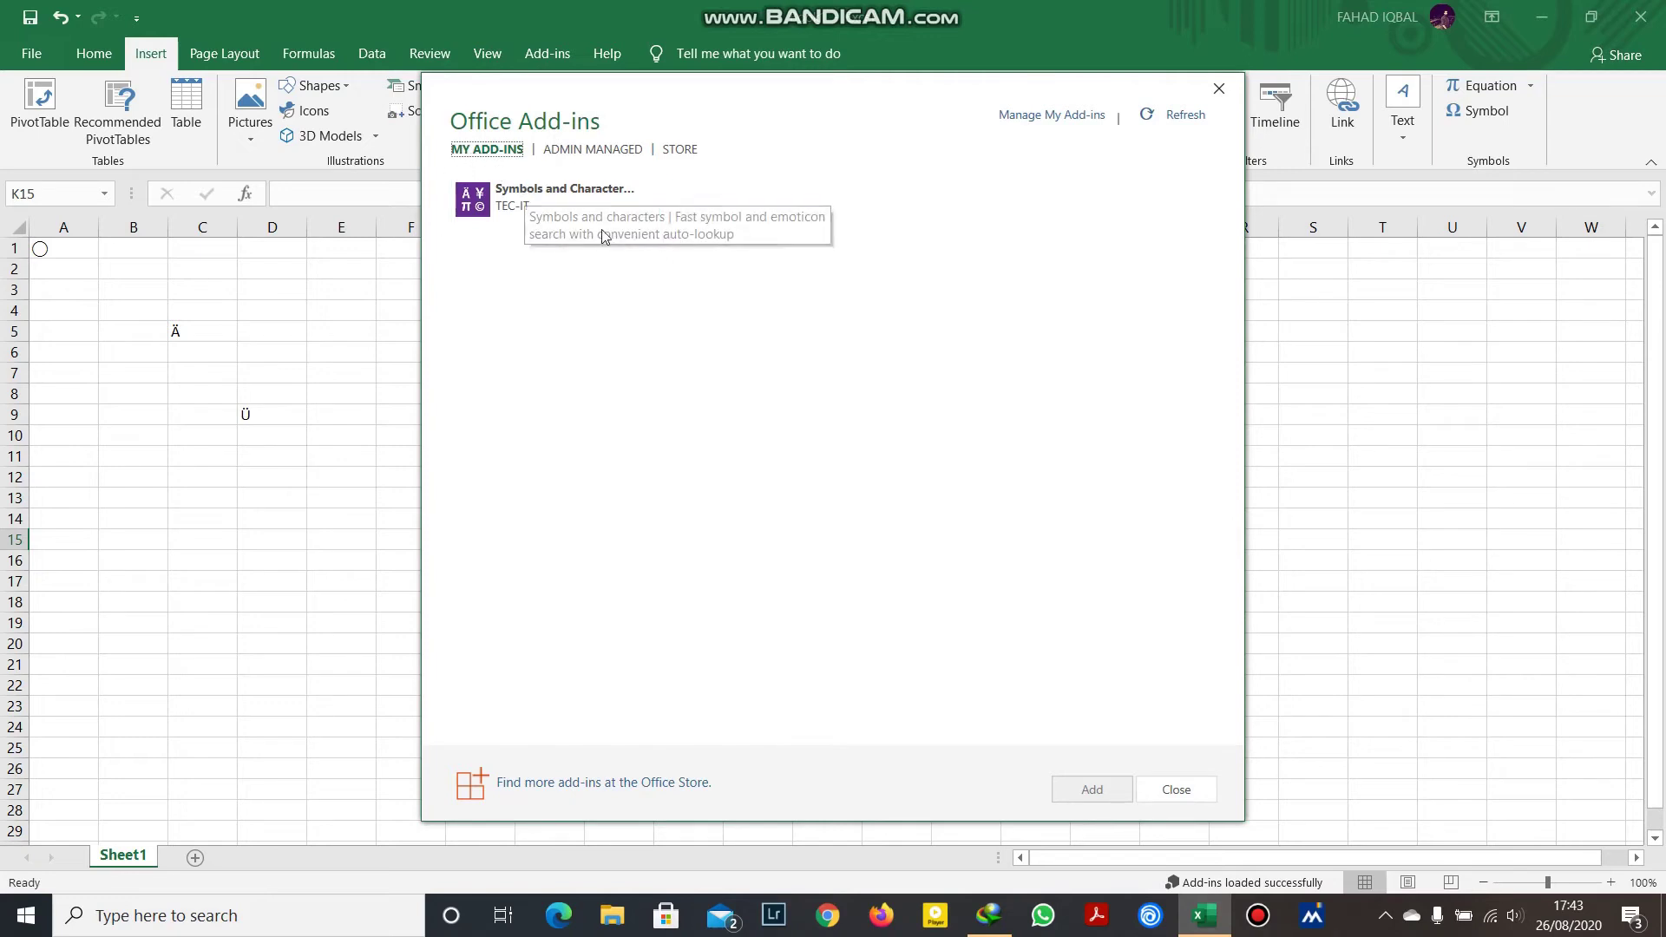
pyautogui.click(562, 155)
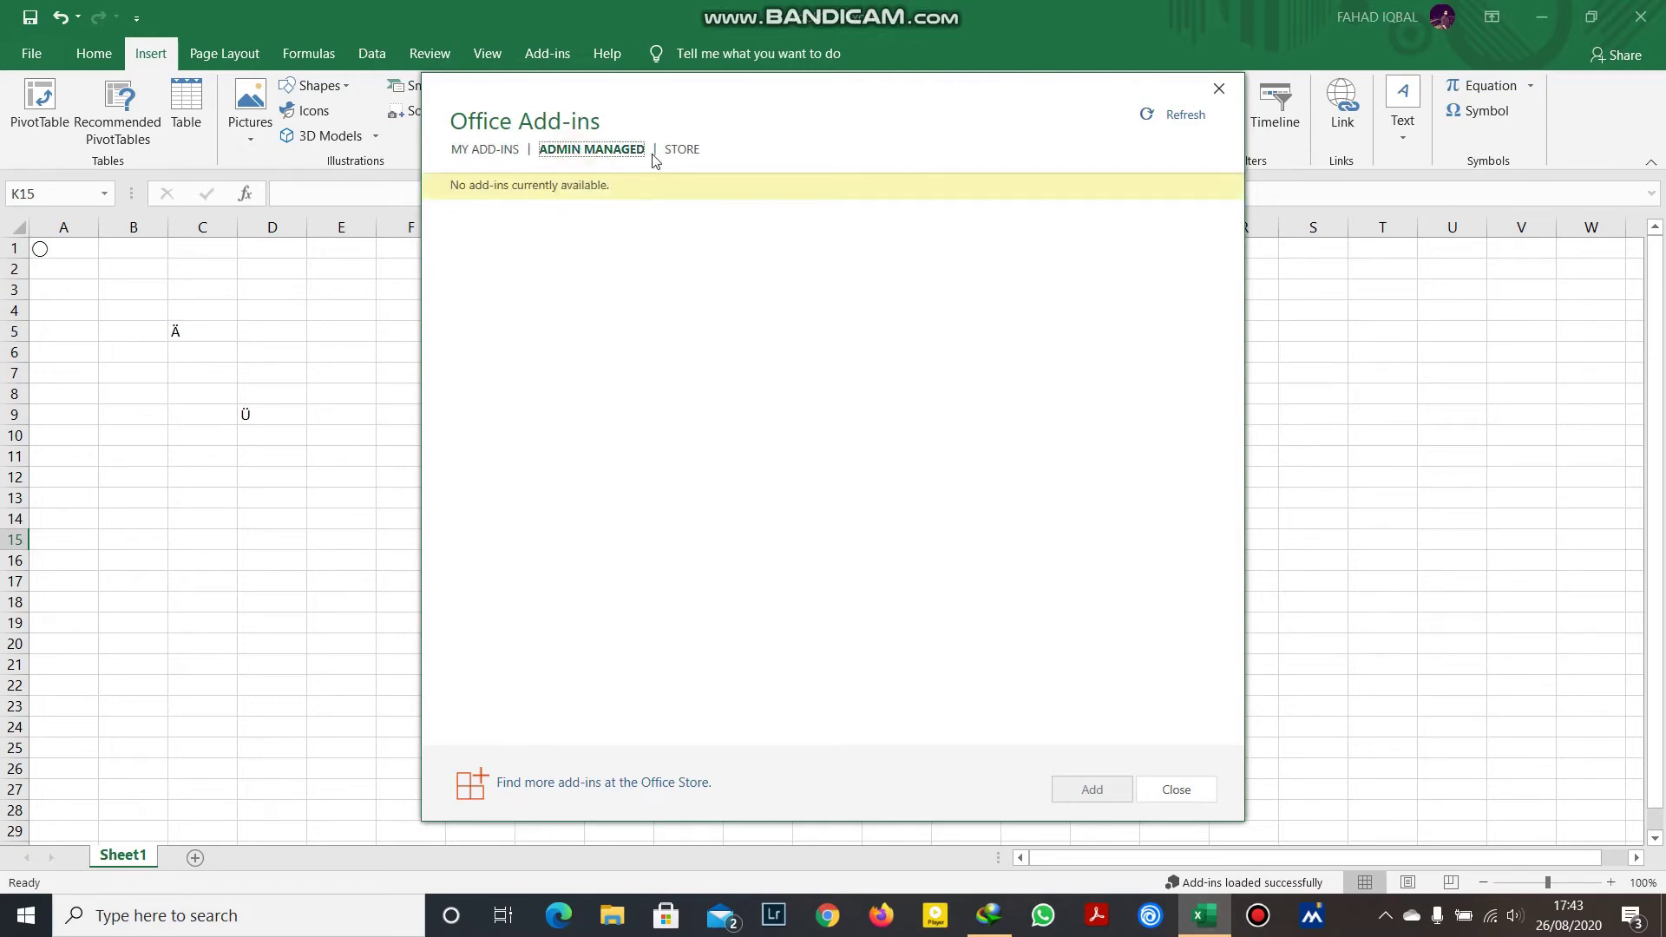
pyautogui.click(496, 155)
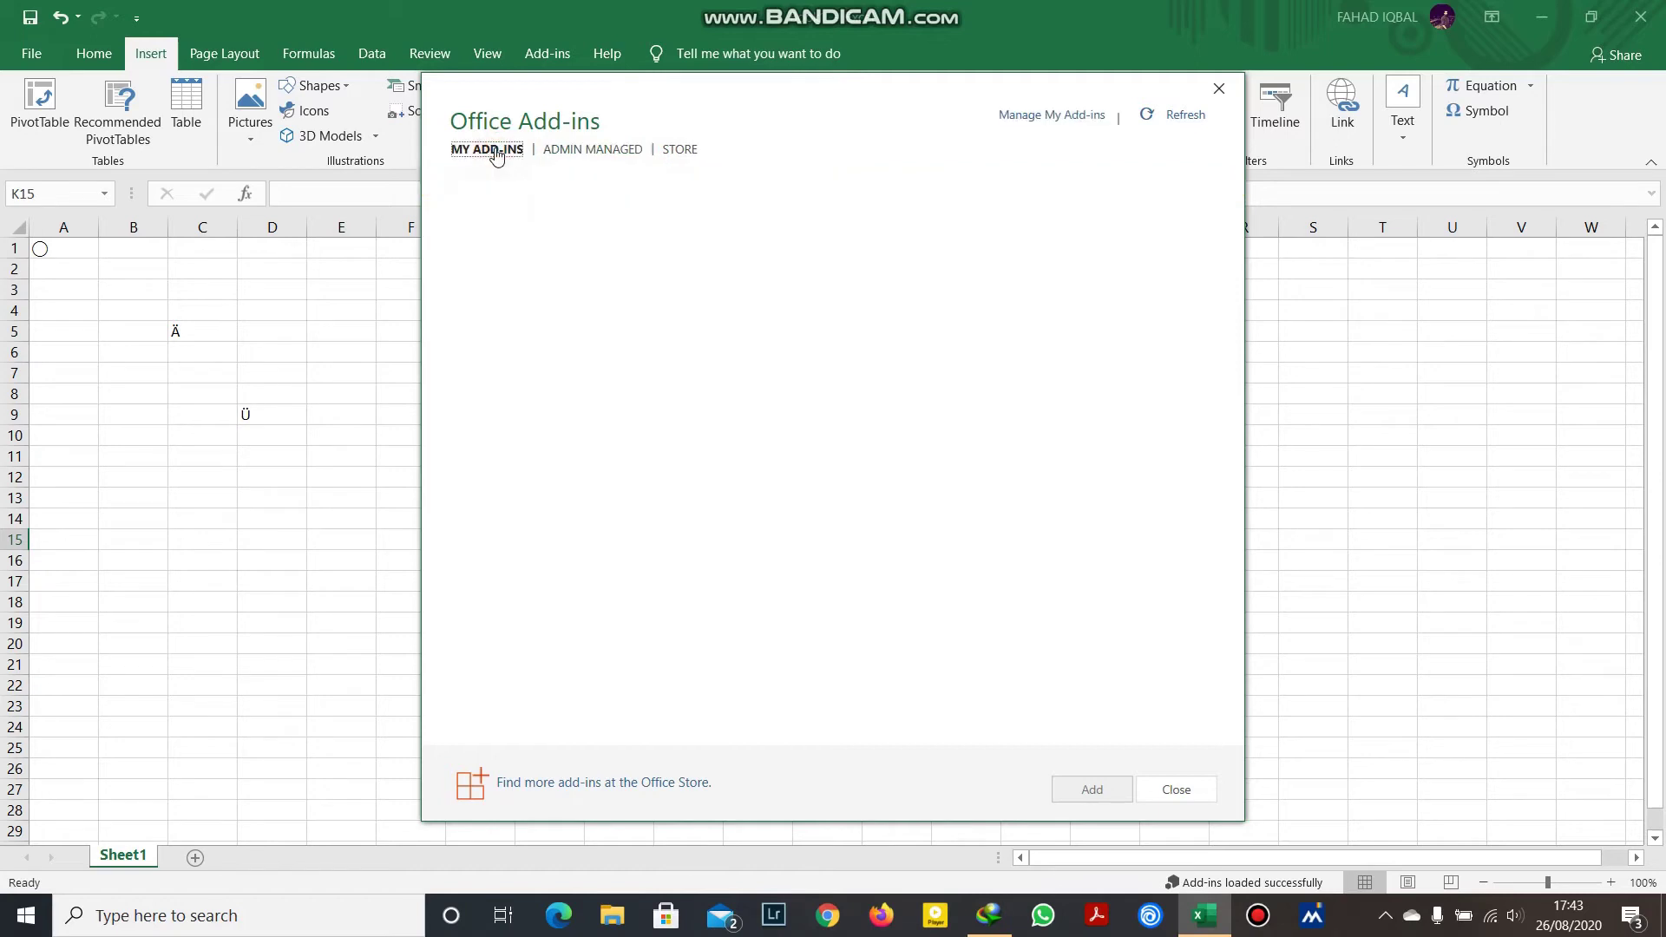
pyautogui.click(1221, 87)
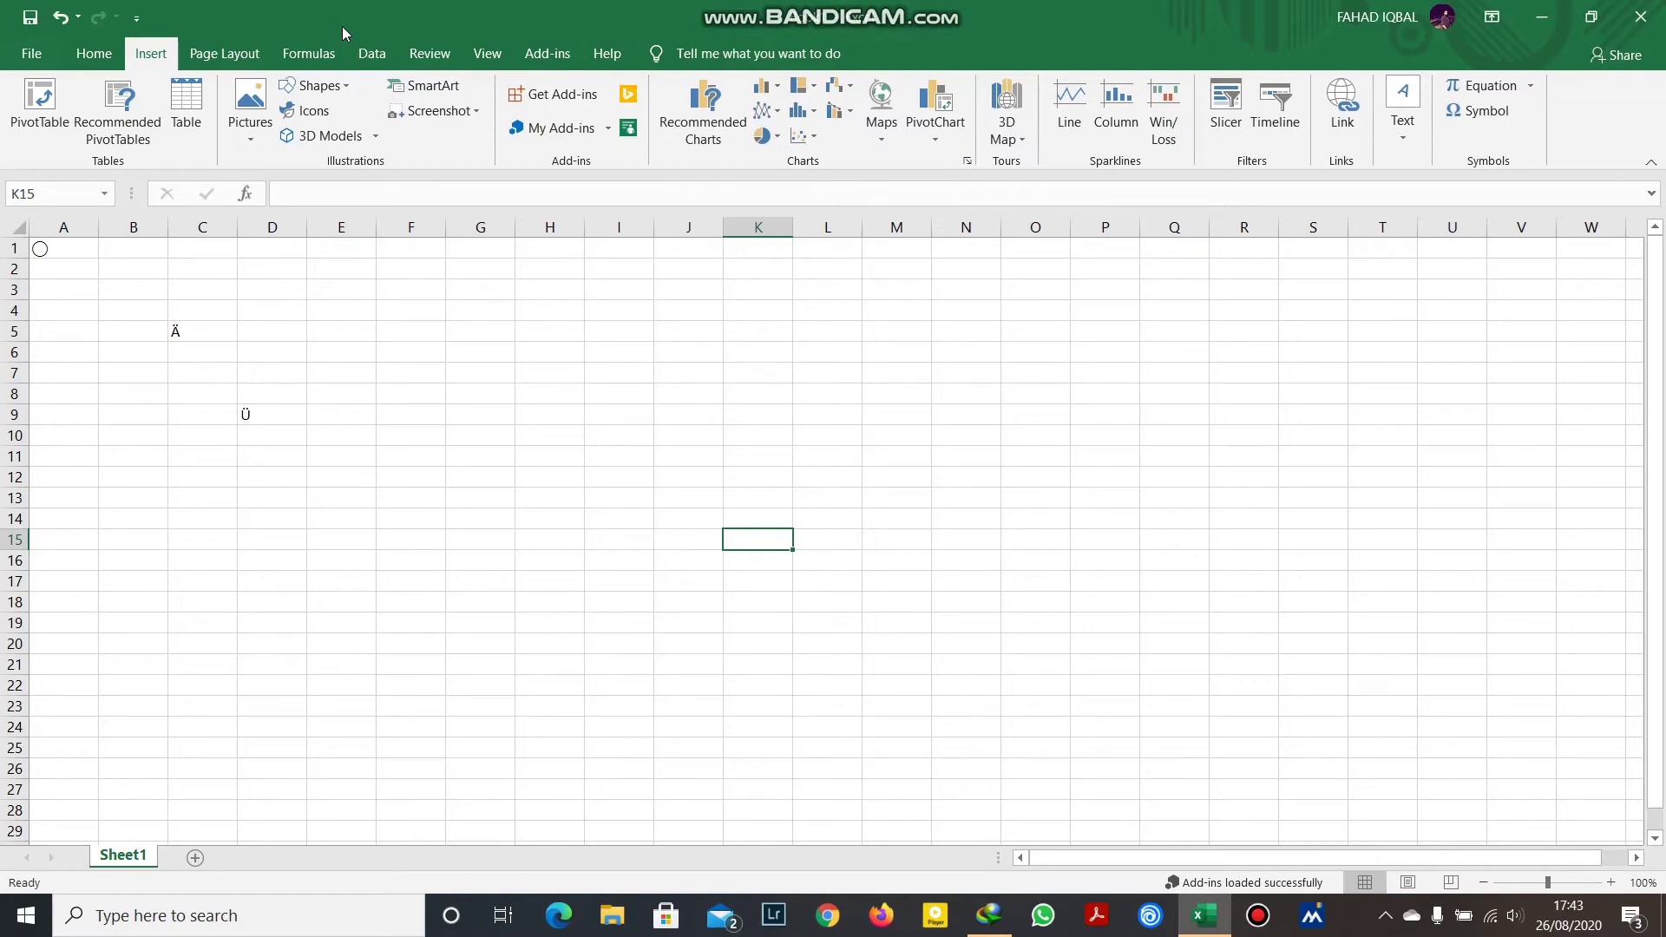
# Review the active application add-ins in the Excel options and show the details of Solver Add-in
pyautogui.click(33, 56)
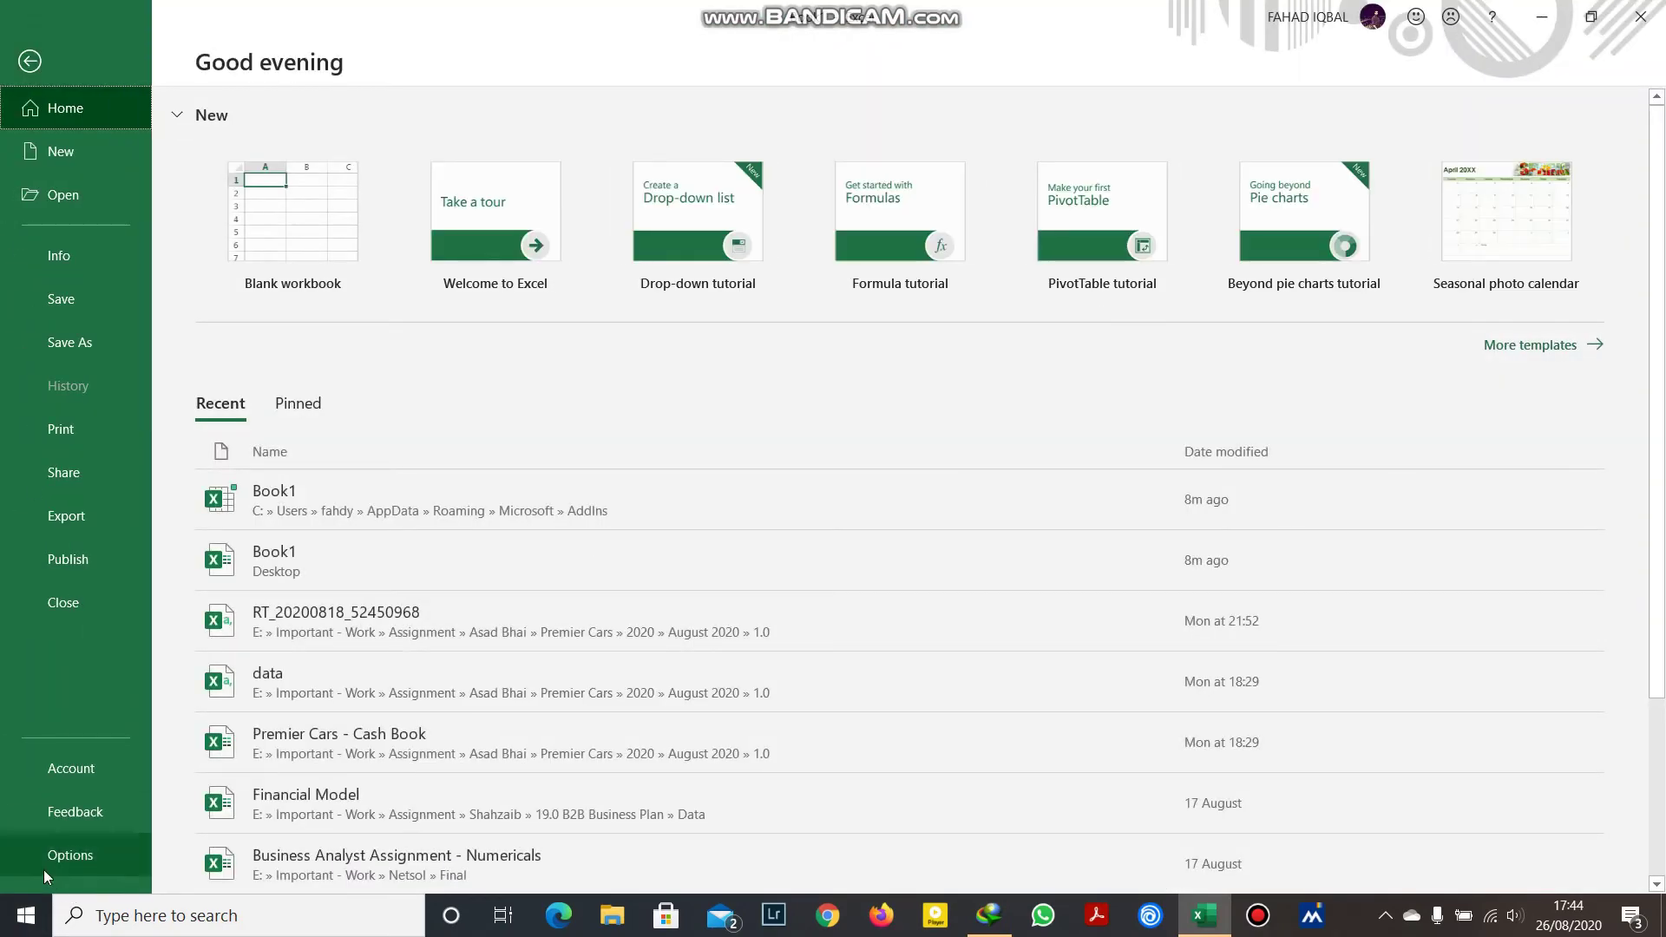
pyautogui.press('Escape')
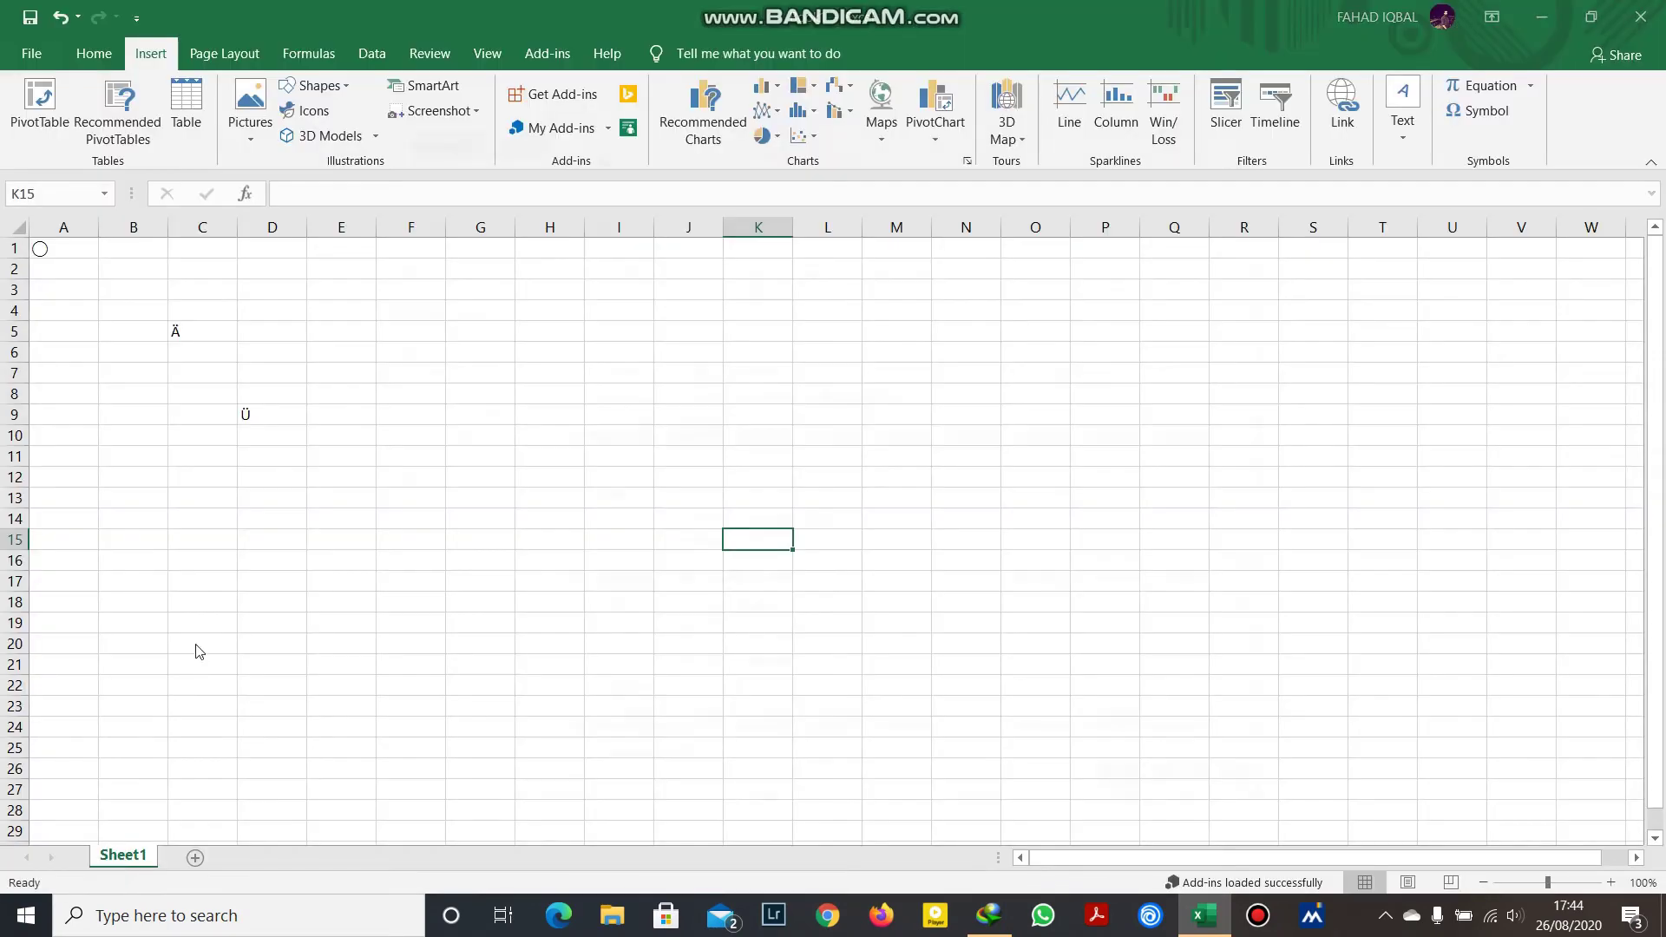
pyautogui.click(475, 433)
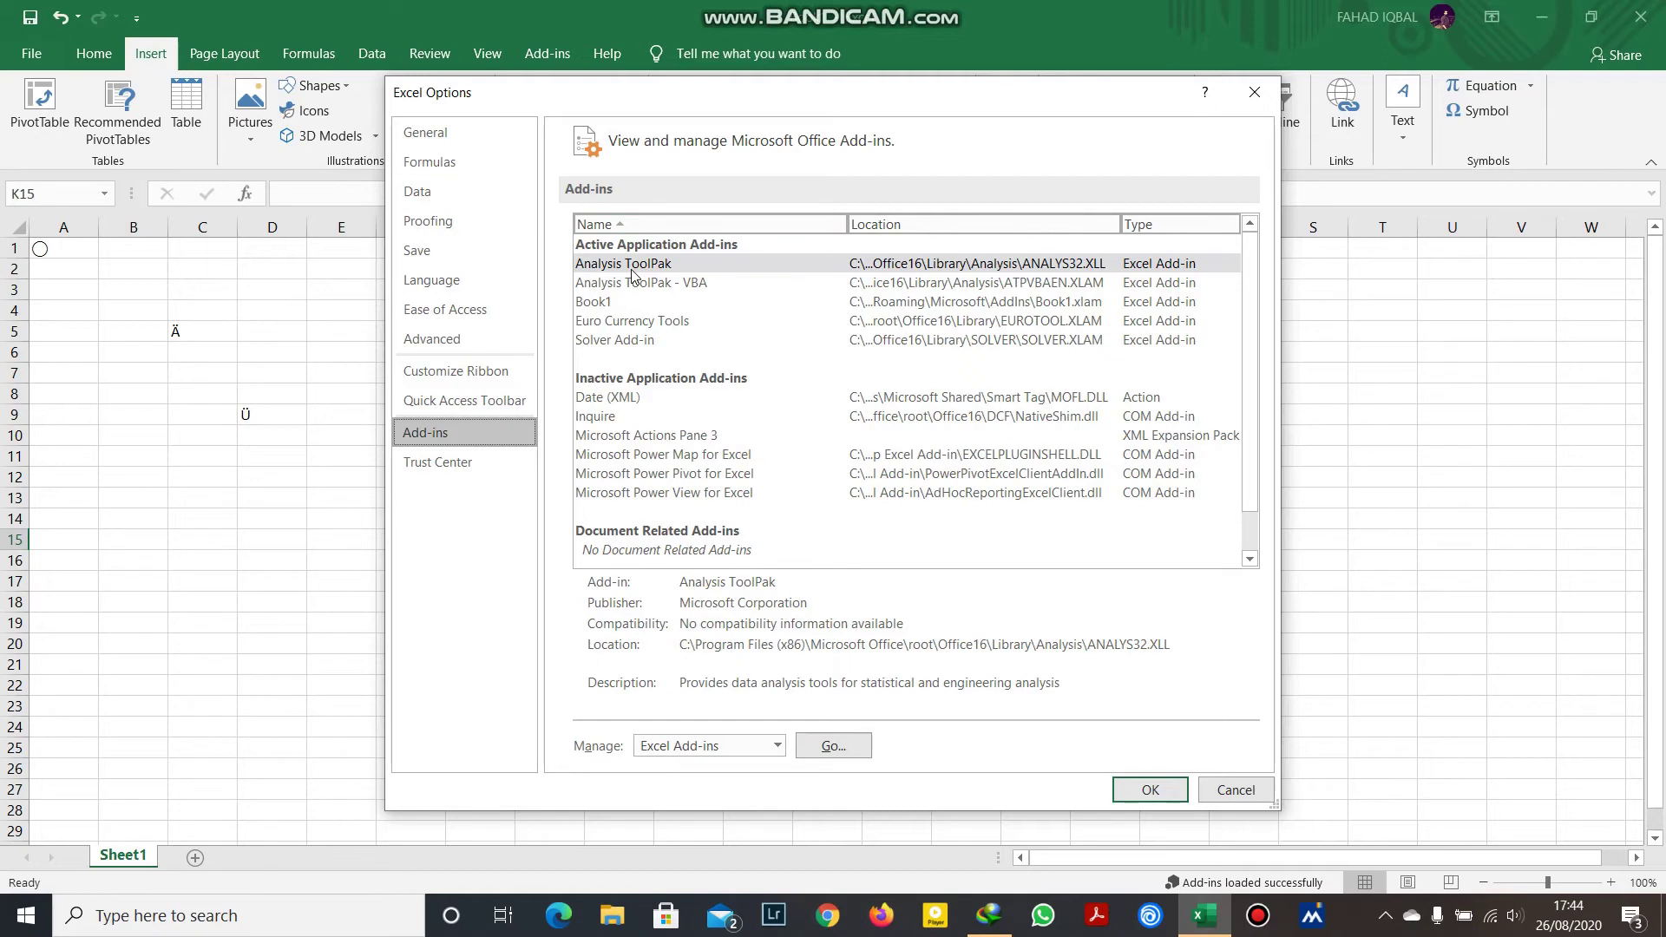
pyautogui.click(624, 341)
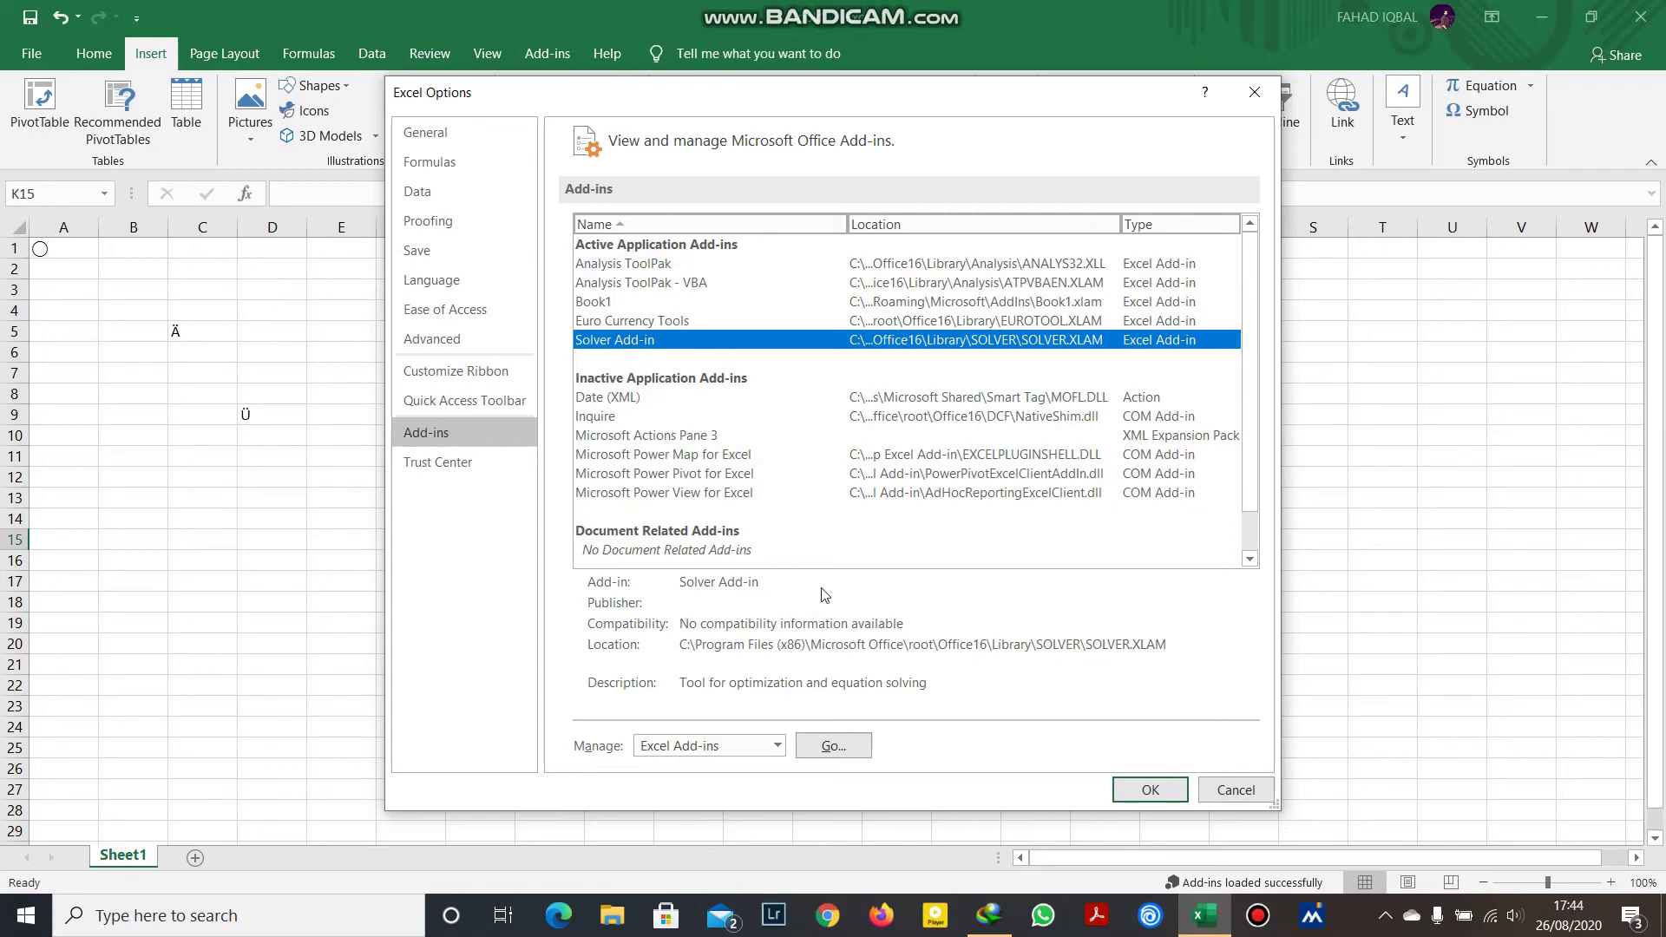
# Review the available Excel add-ins in the add-in manager, close it, and view the Data Analysis and Solver commands
pyautogui.click(833, 746)
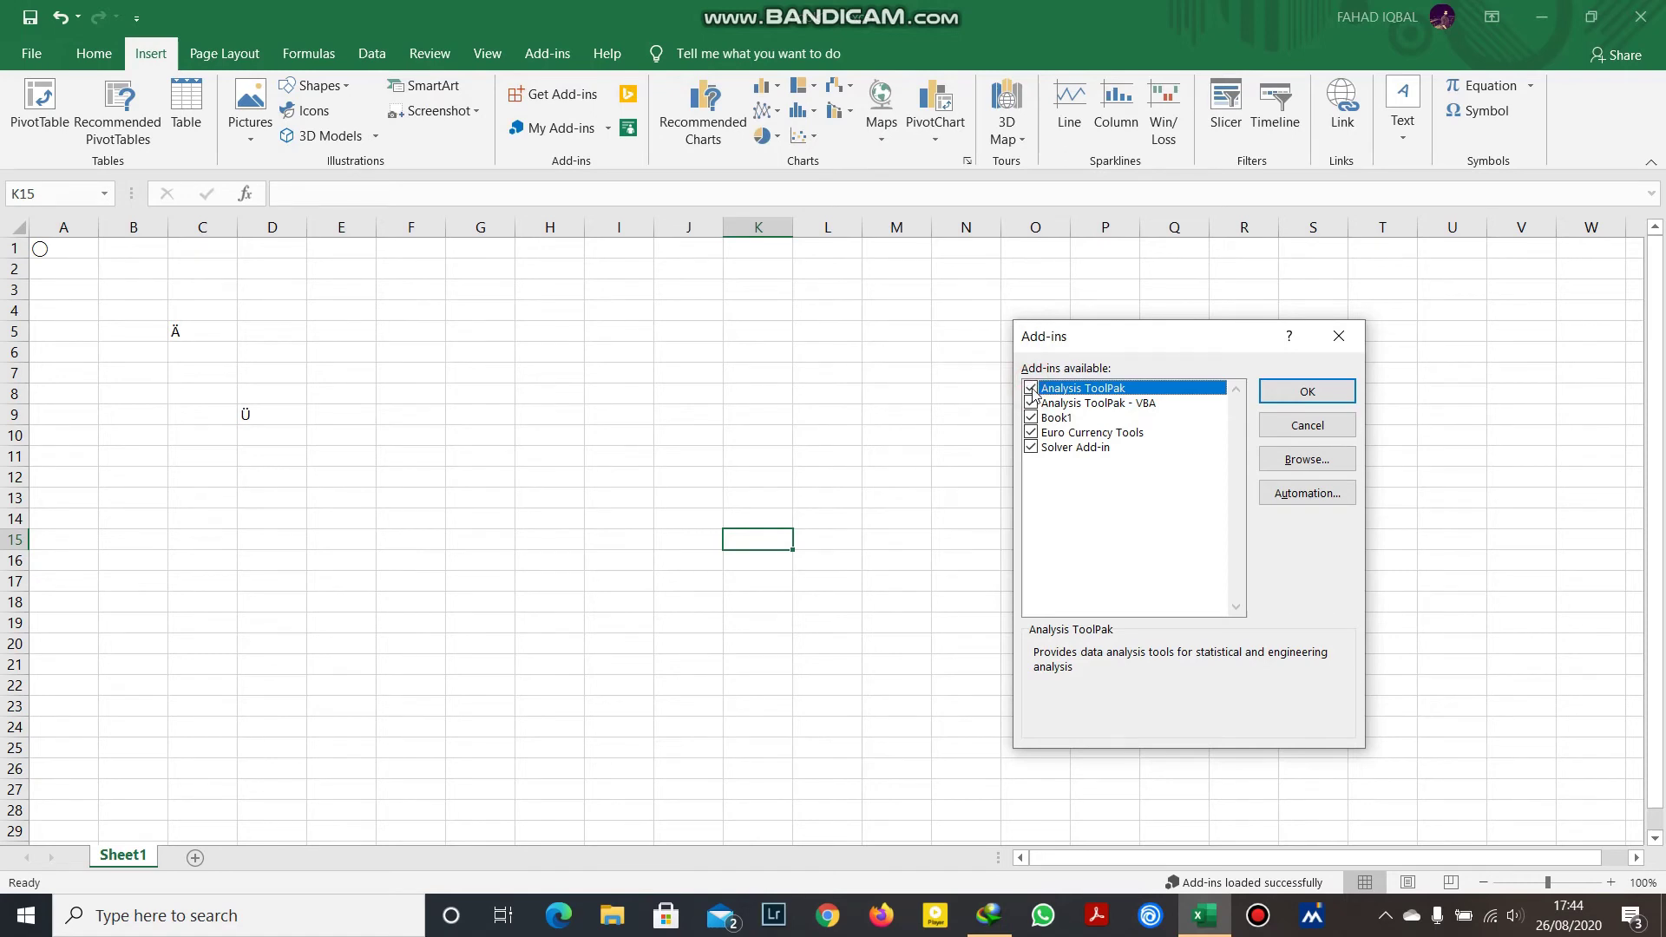
pyautogui.click(1030, 446)
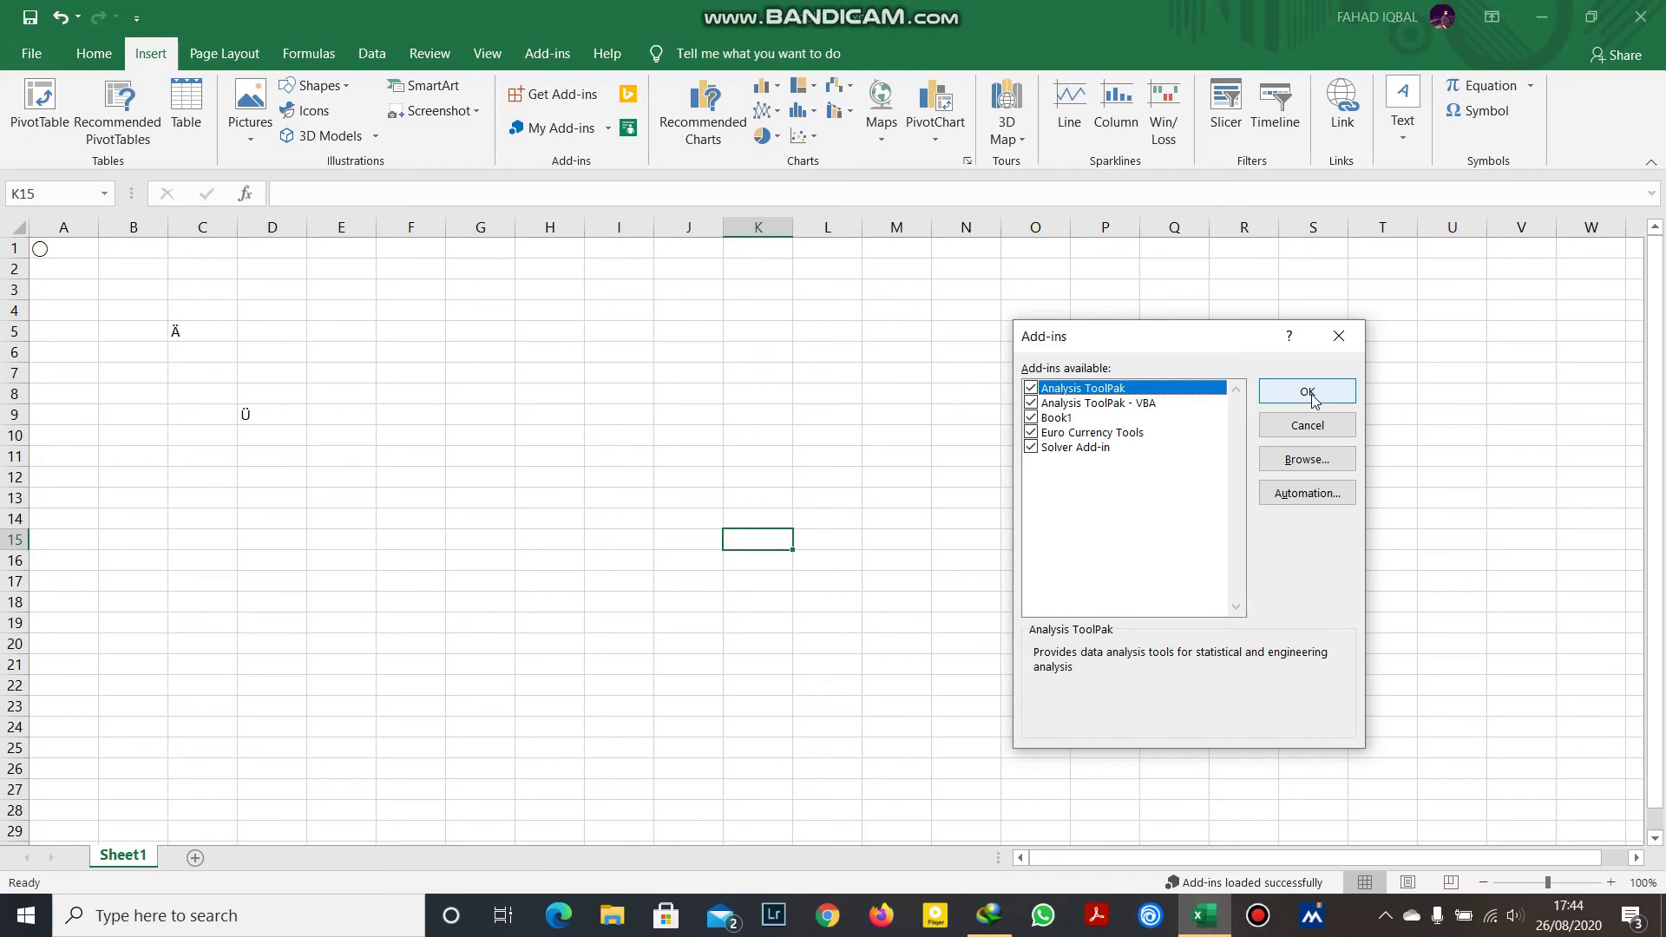
pyautogui.click(1338, 336)
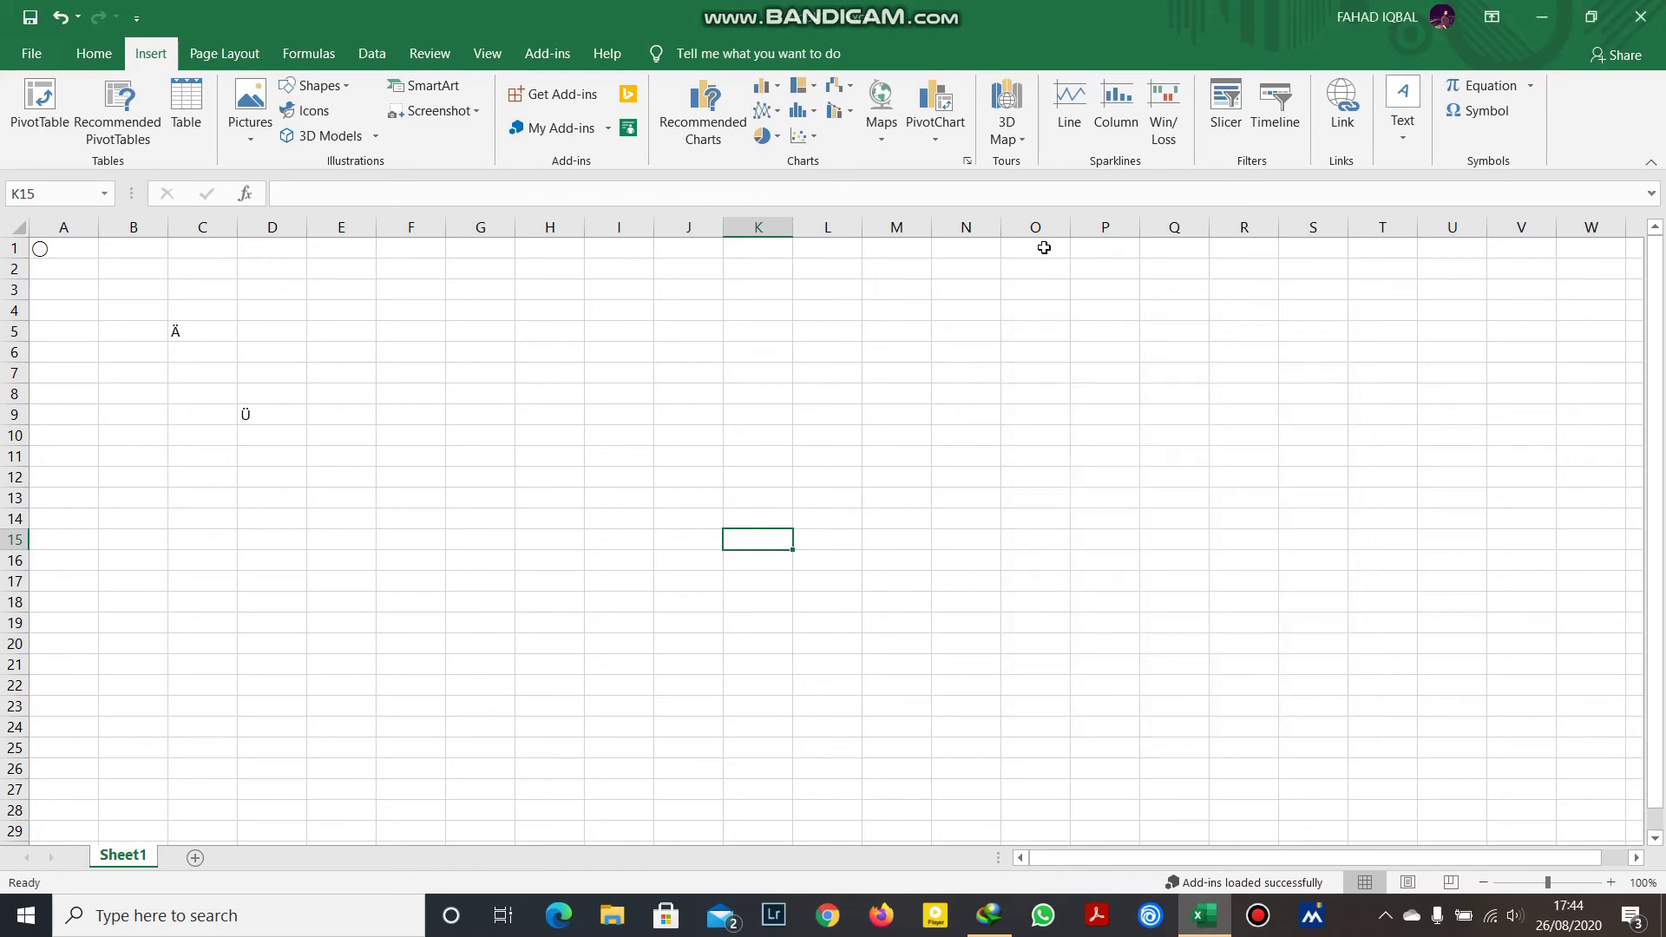
pyautogui.click(372, 53)
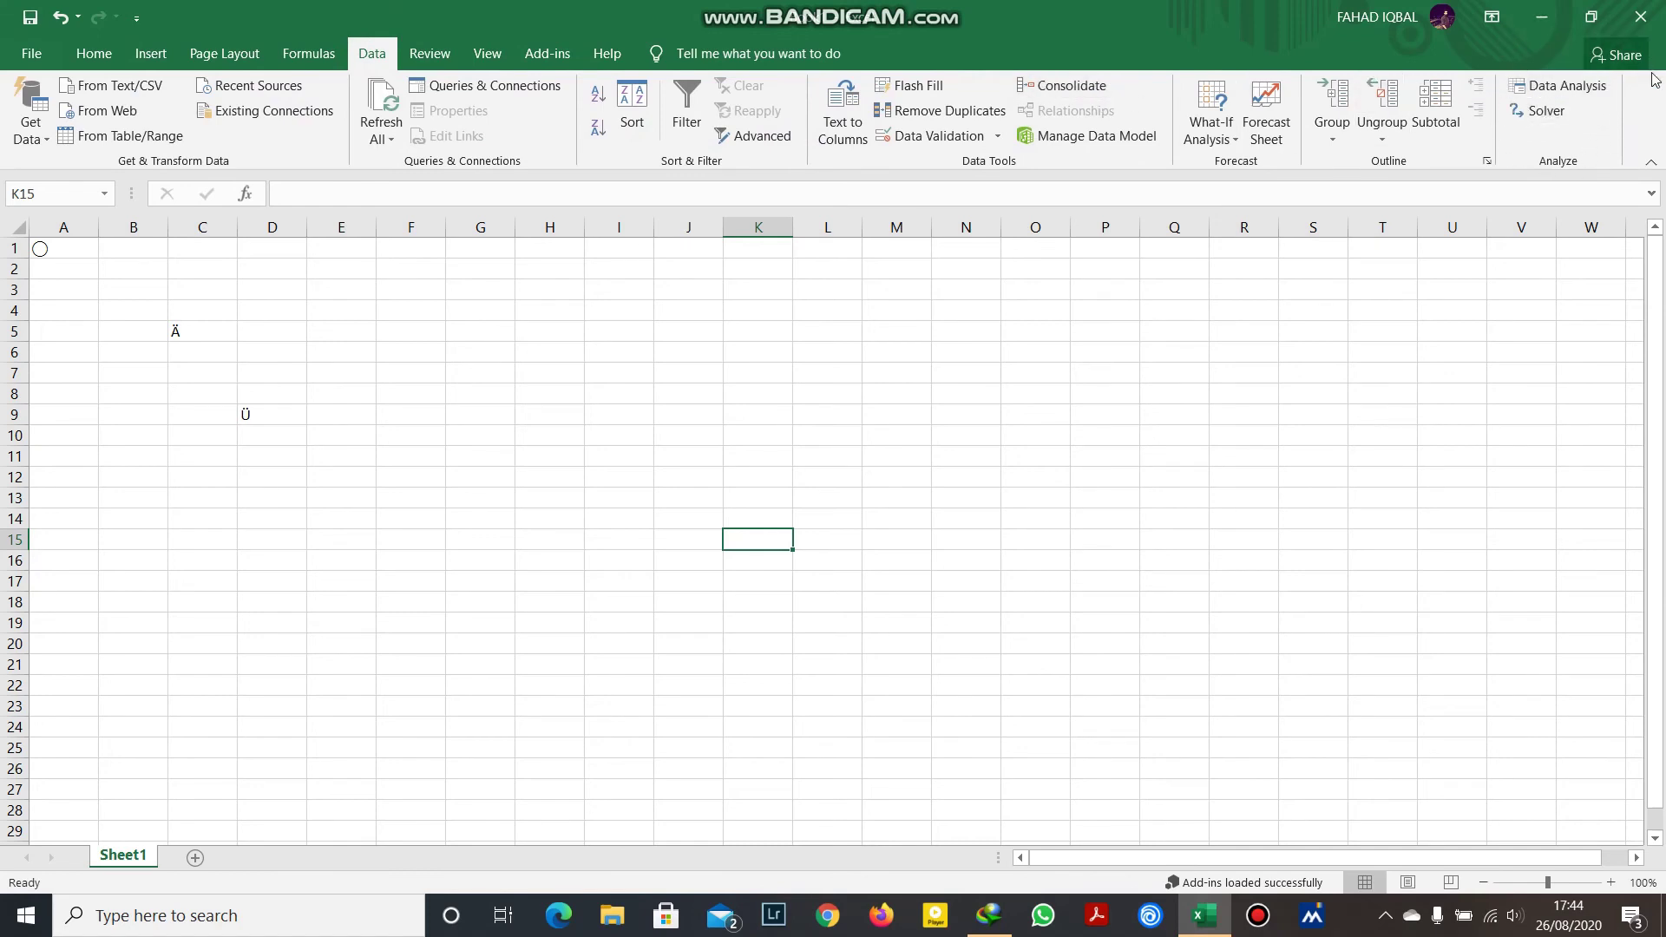
# Customize the ribbon to include the Draw and Developer tabs, and check the Draw tools before returning to the Home commands
pyautogui.click(94, 54)
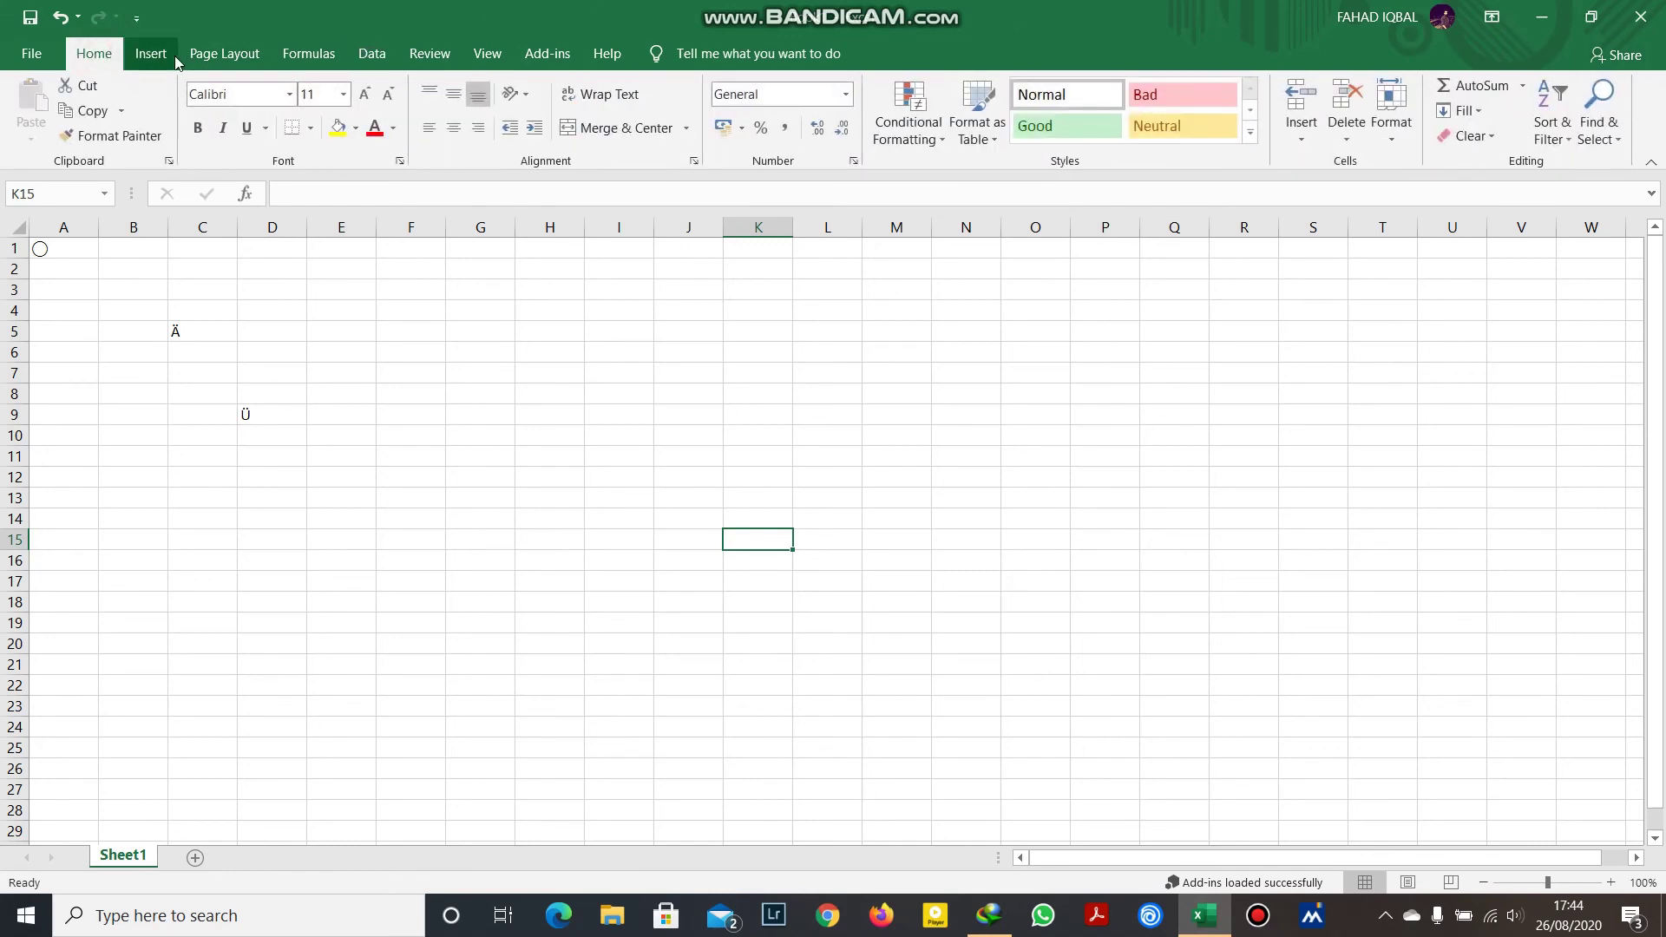
pyautogui.rightClick(178, 58)
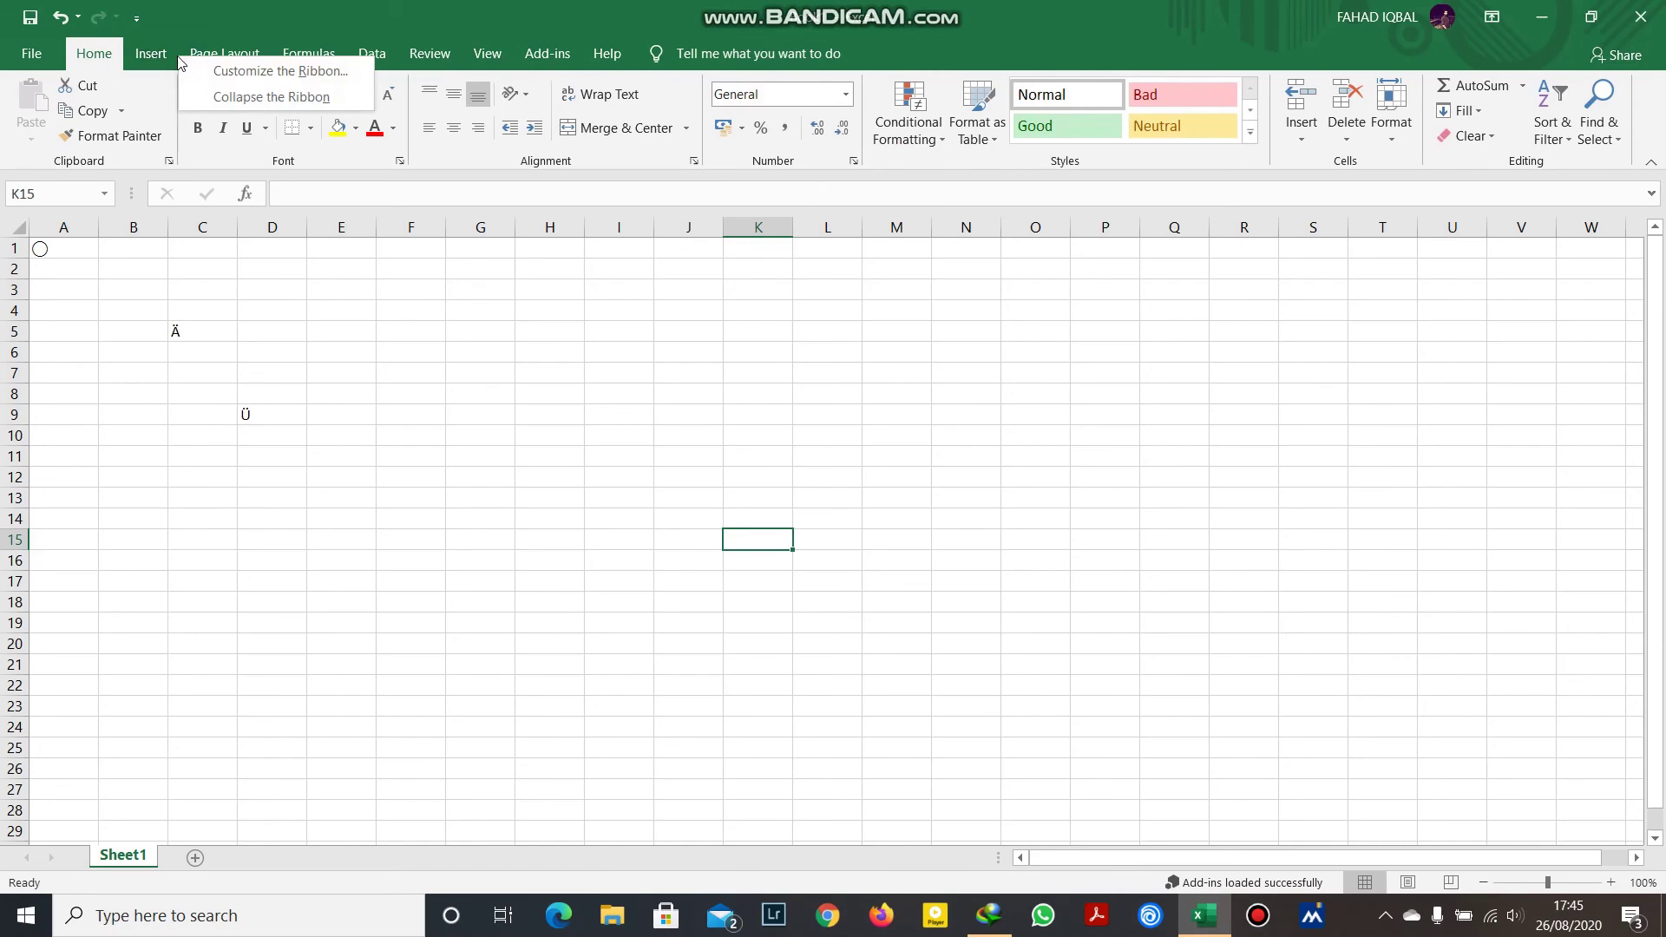
pyautogui.click(205, 71)
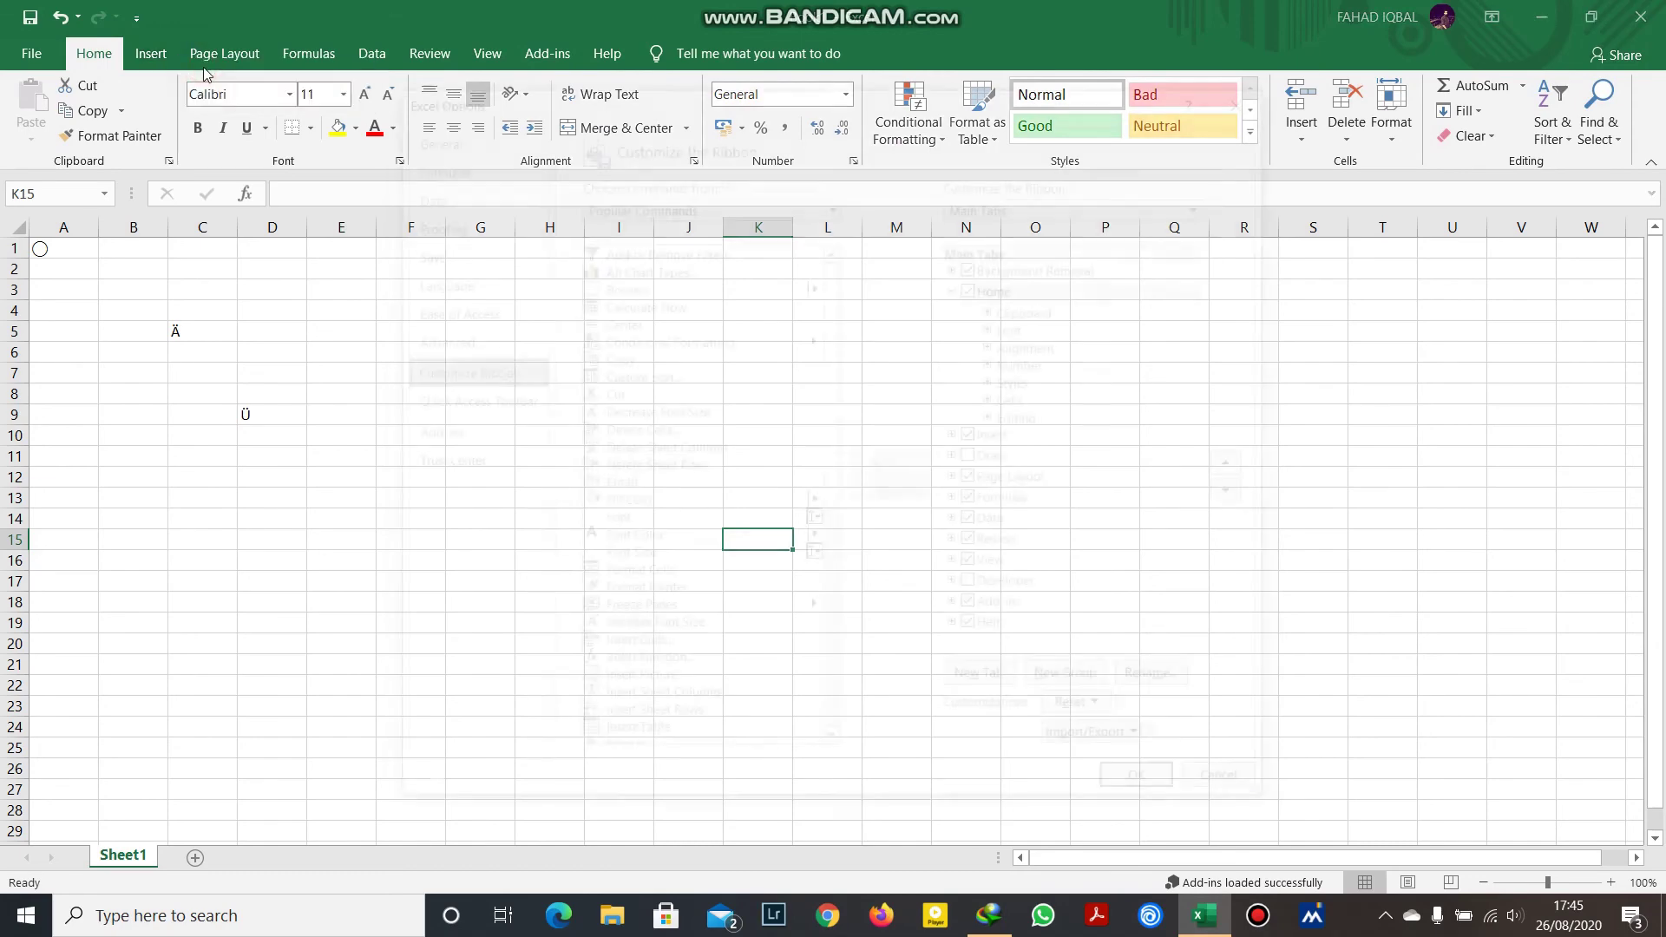
pyautogui.click(974, 456)
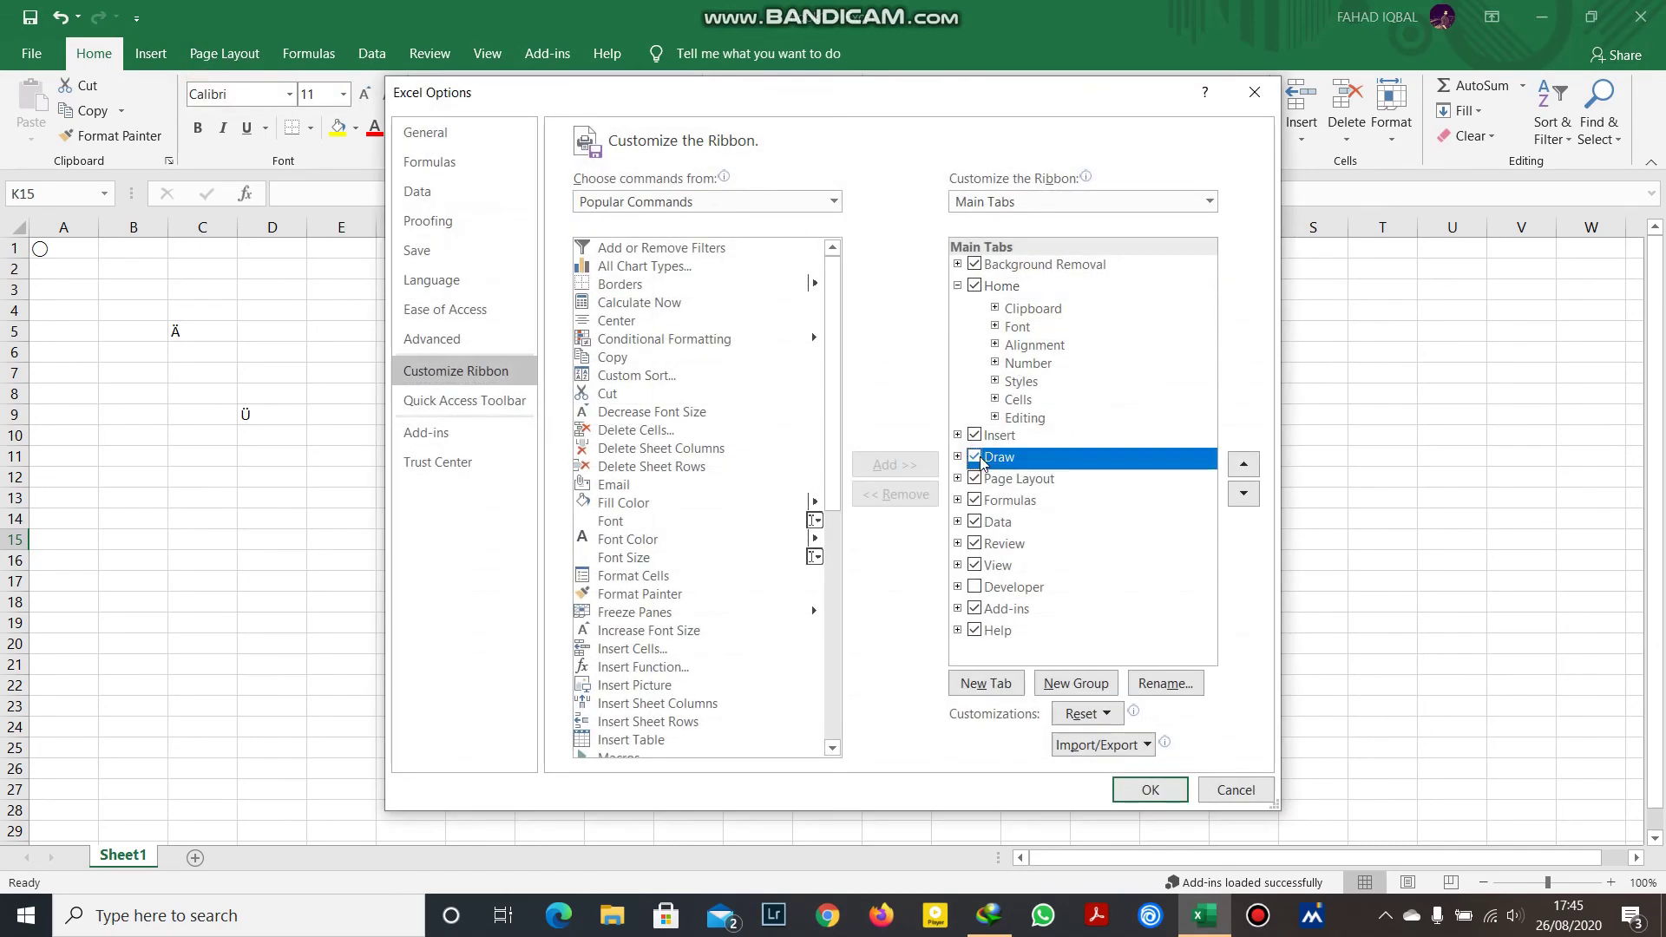
pyautogui.click(974, 586)
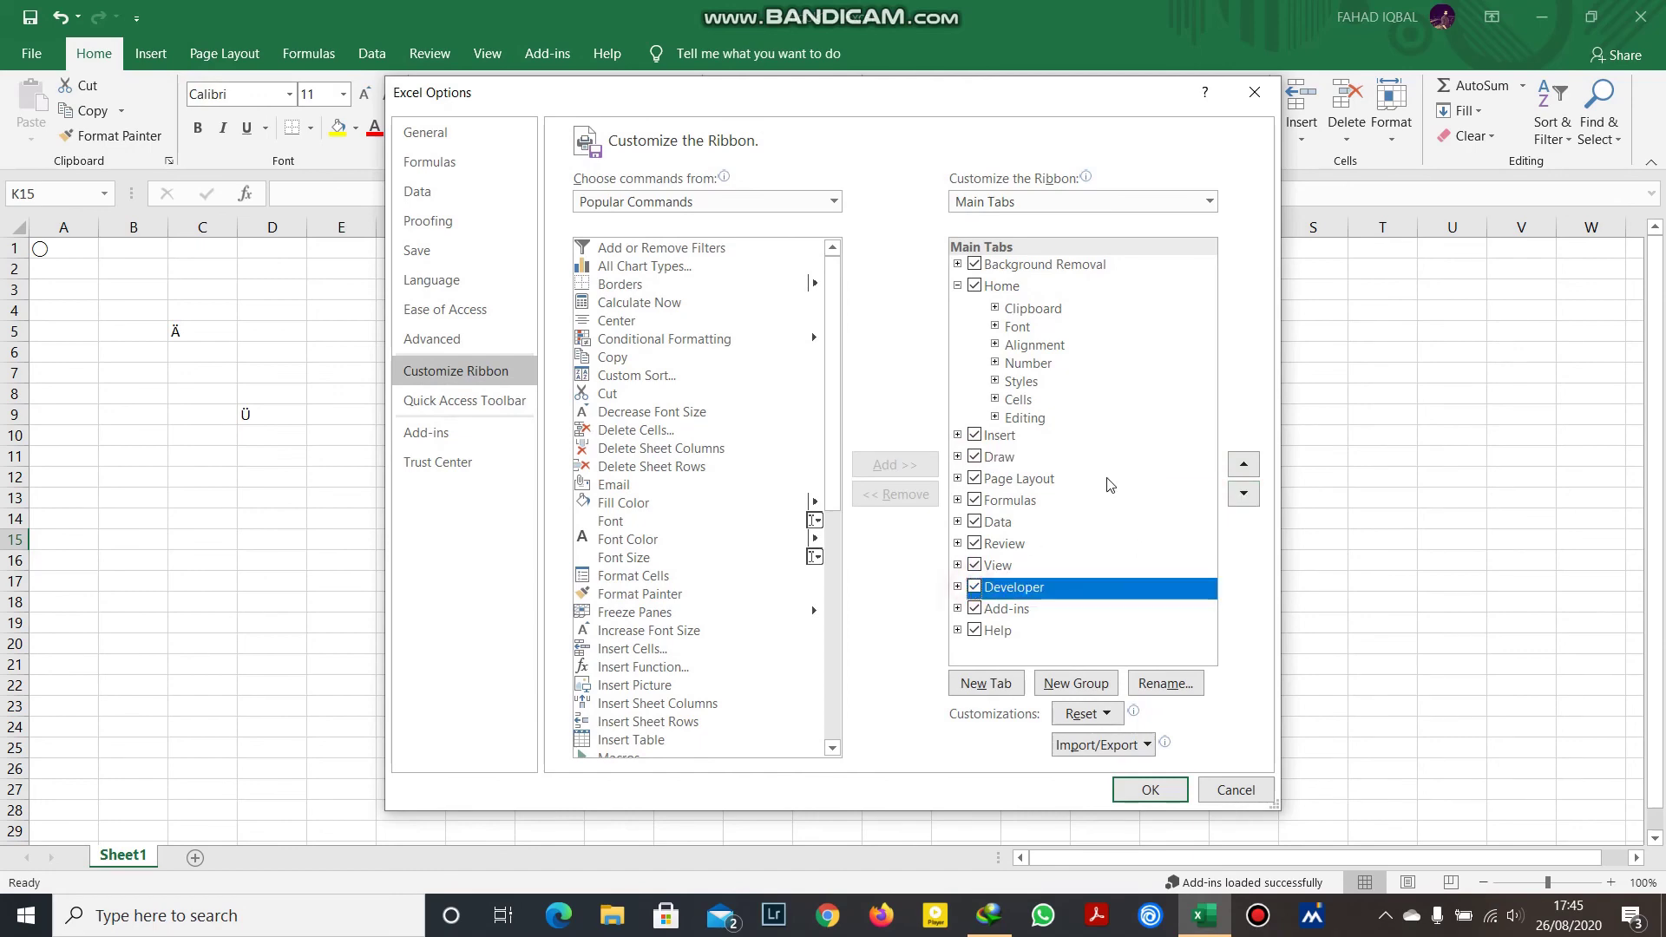
pyautogui.click(1151, 790)
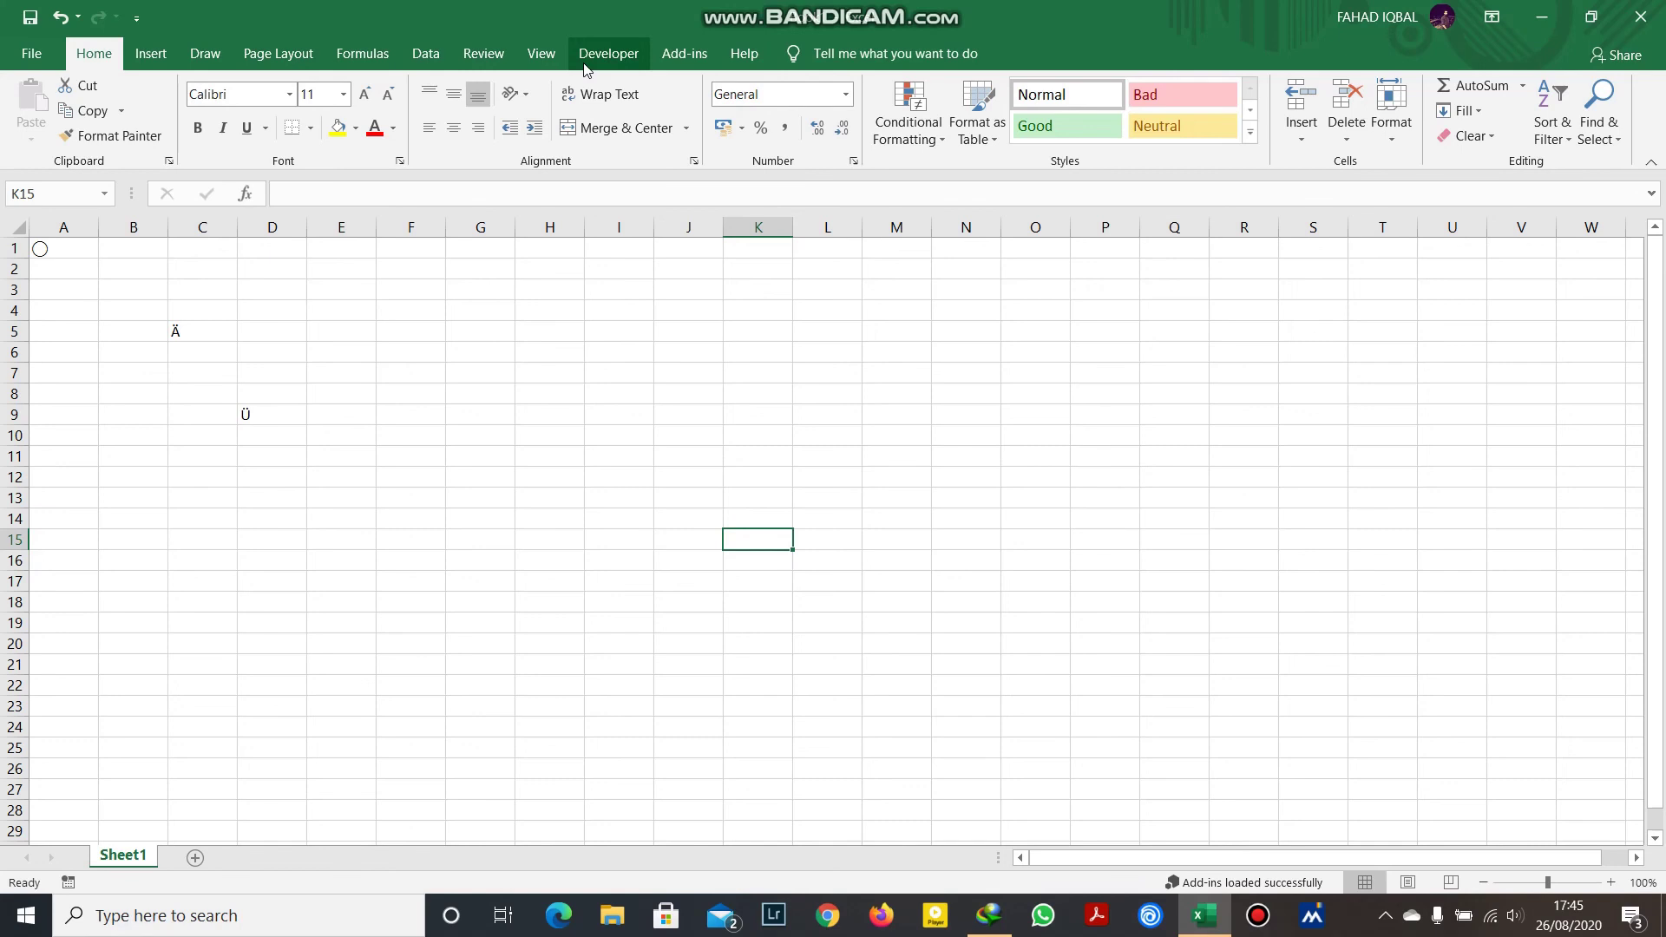
pyautogui.click(226, 65)
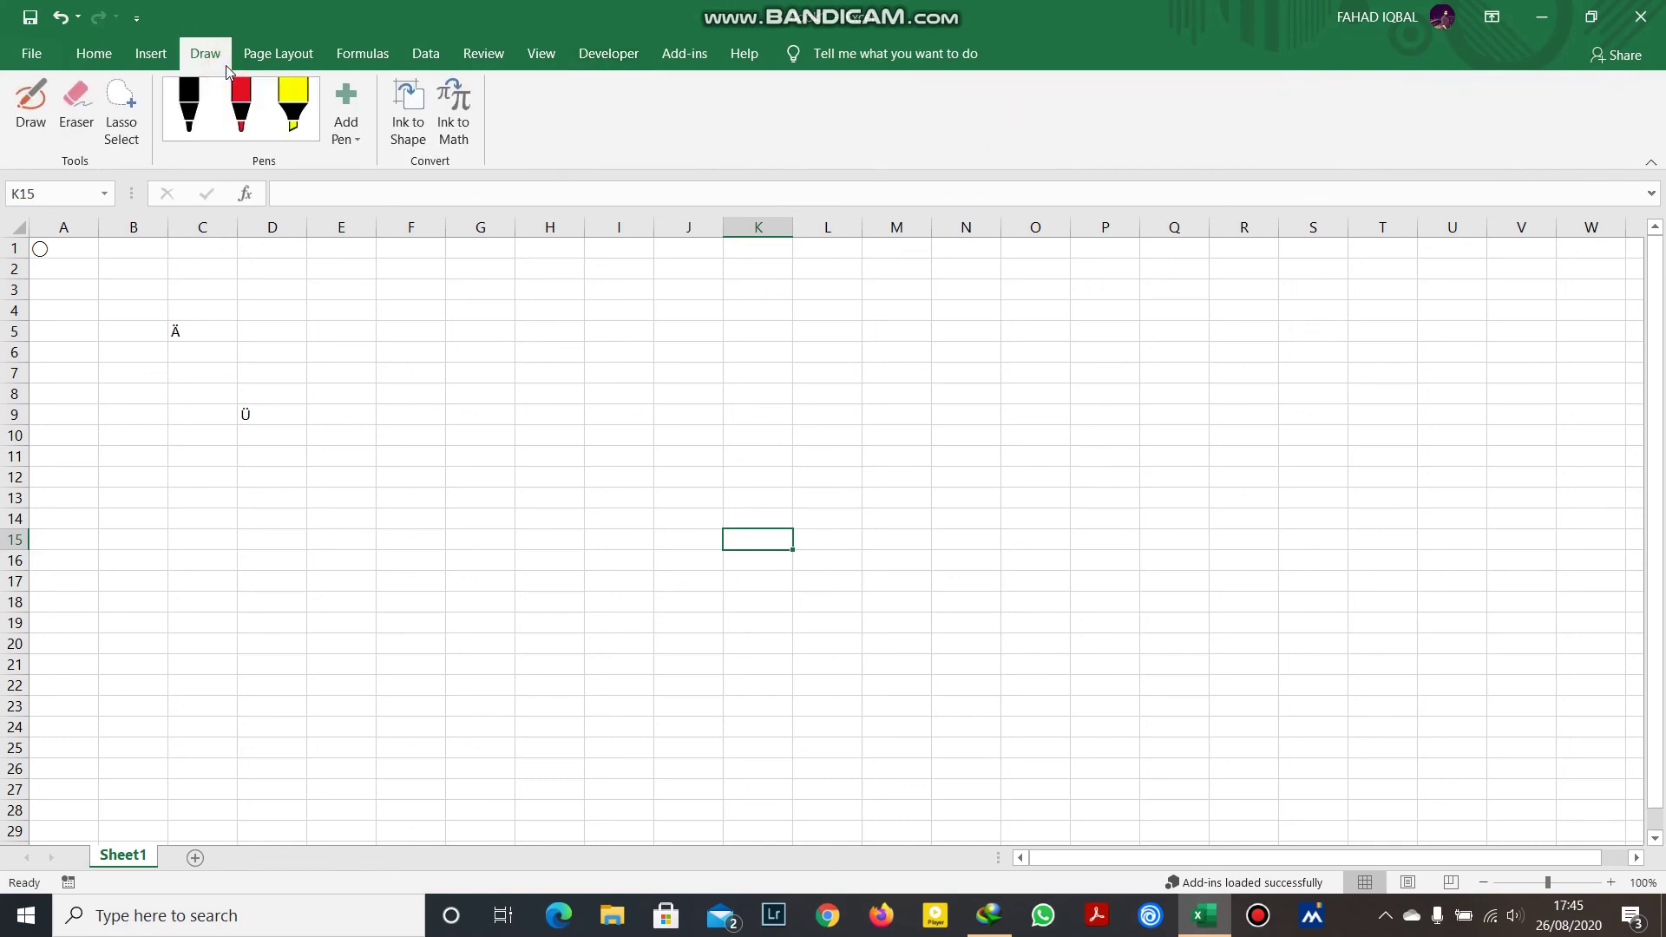
pyautogui.click(78, 66)
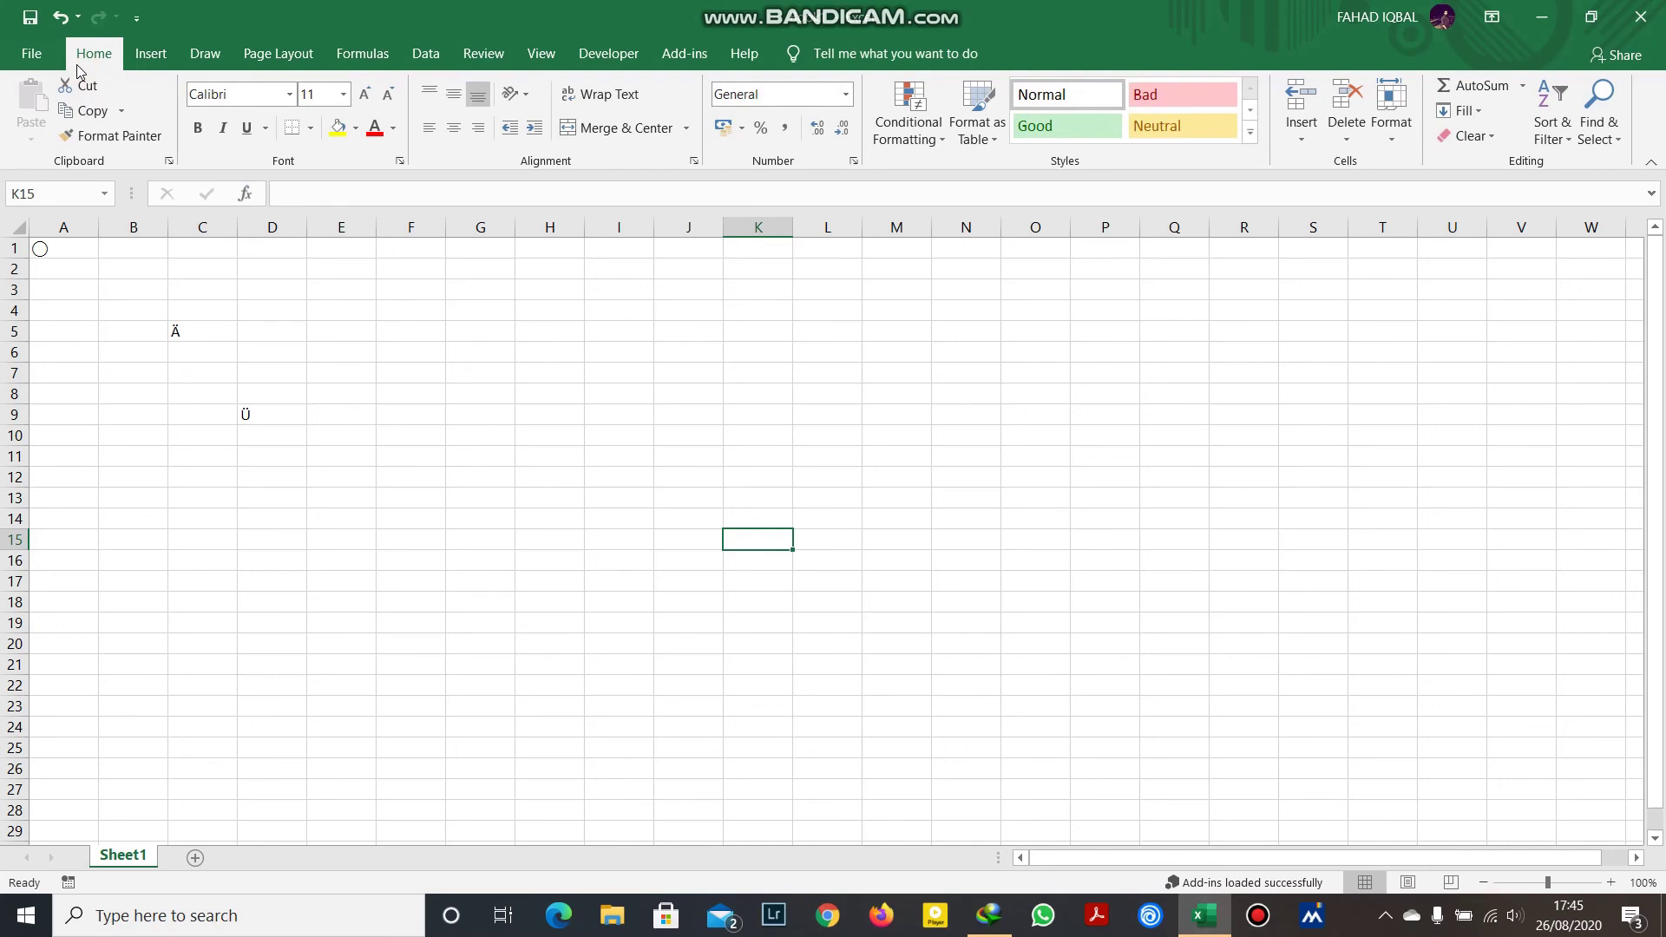